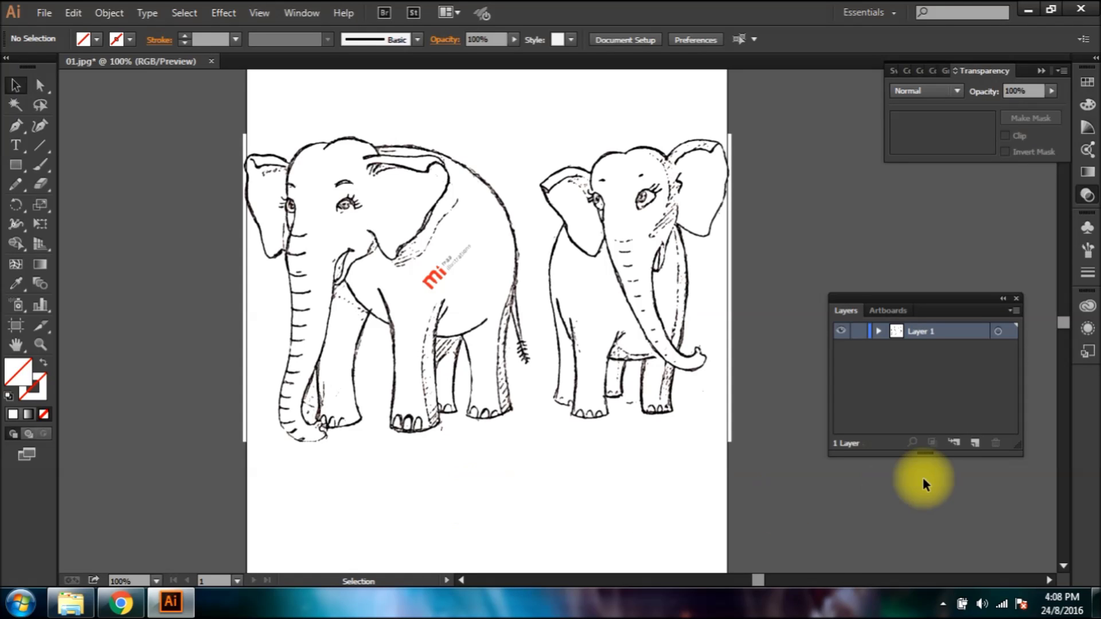
# Set the opacity of the placed elephant sketch image to 60%.
pyautogui.click(475, 283)
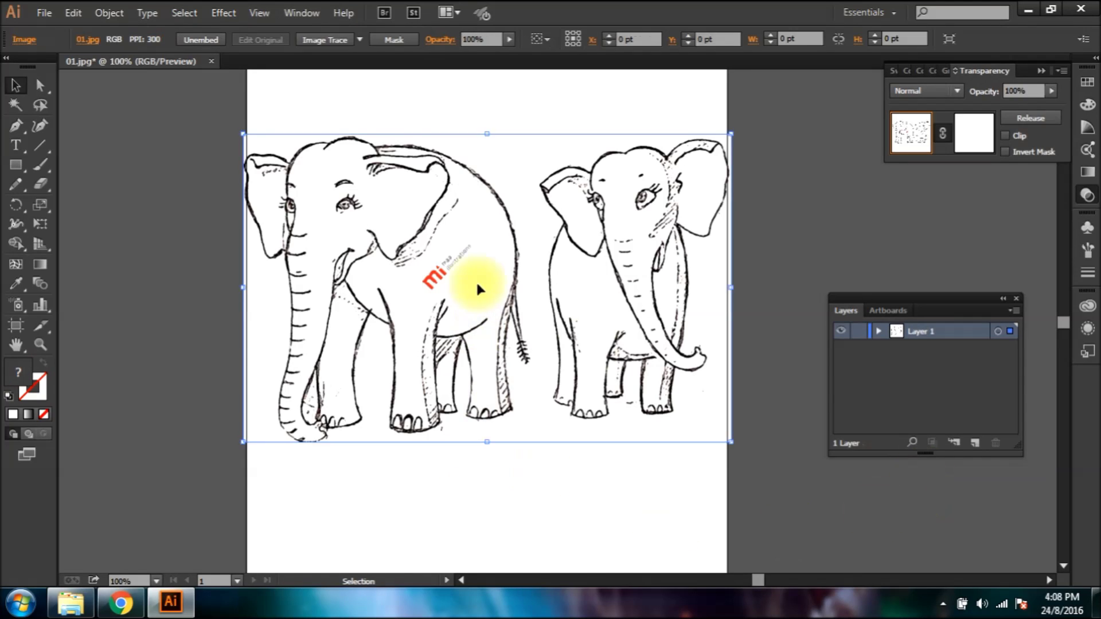
pyautogui.click(1033, 118)
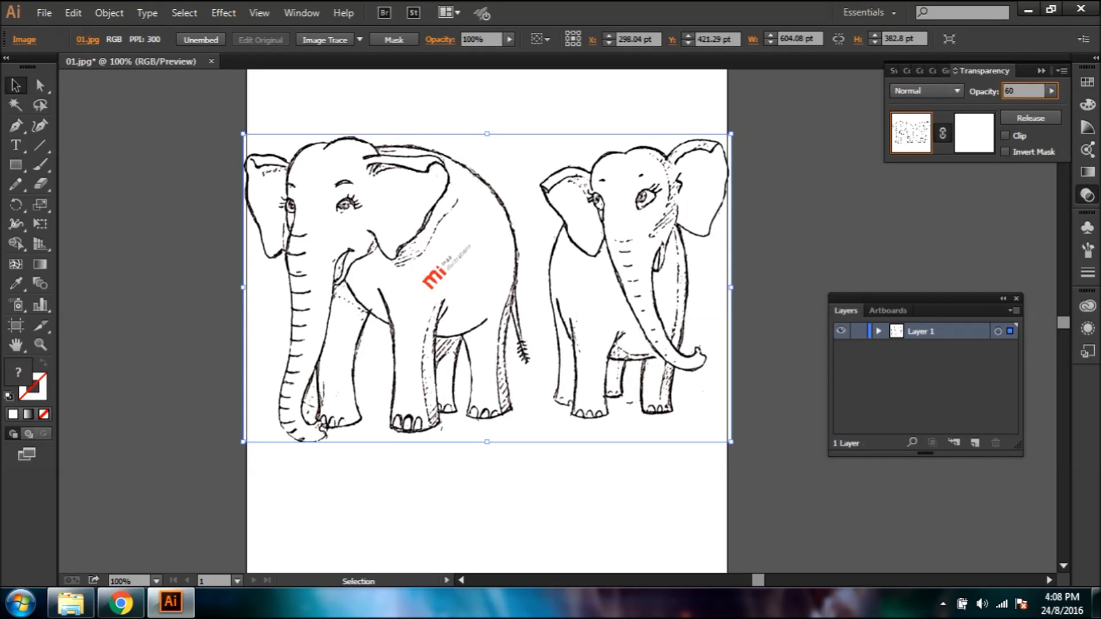
pyautogui.write('60')
pyautogui.press('Return')
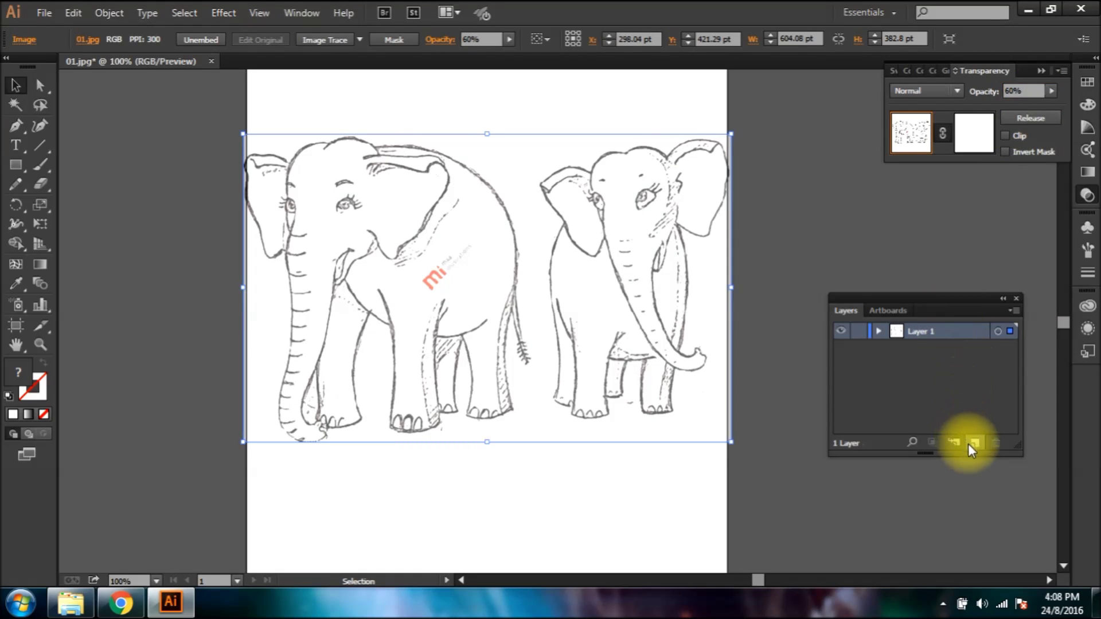
# Lock the sketch's layer and add a new layer above it for tracing.
pyautogui.click(859, 333)
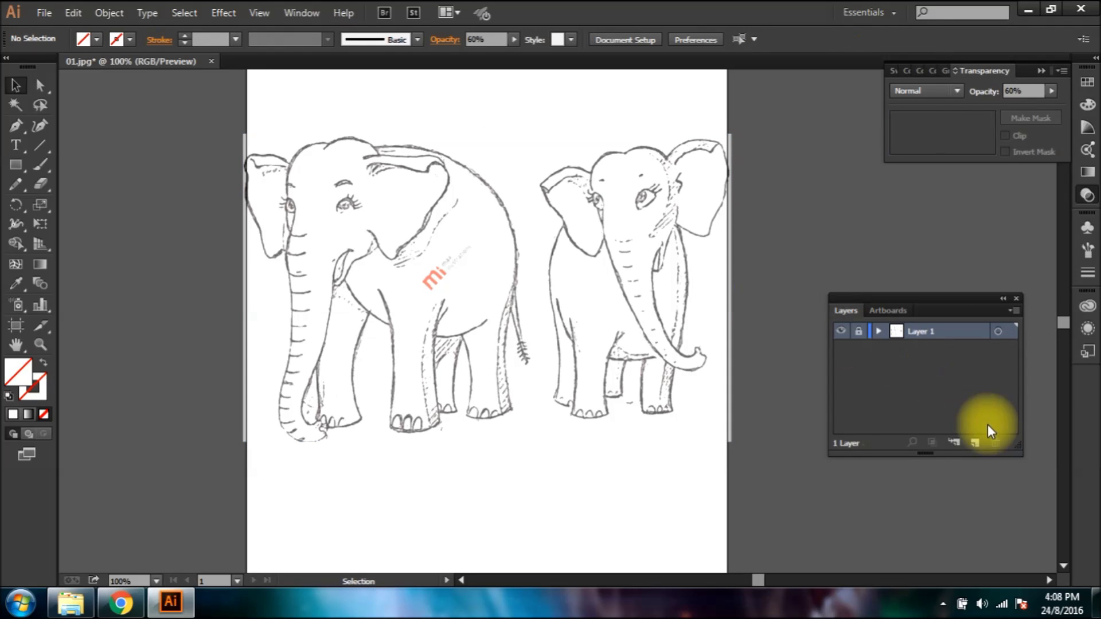
pyautogui.click(975, 443)
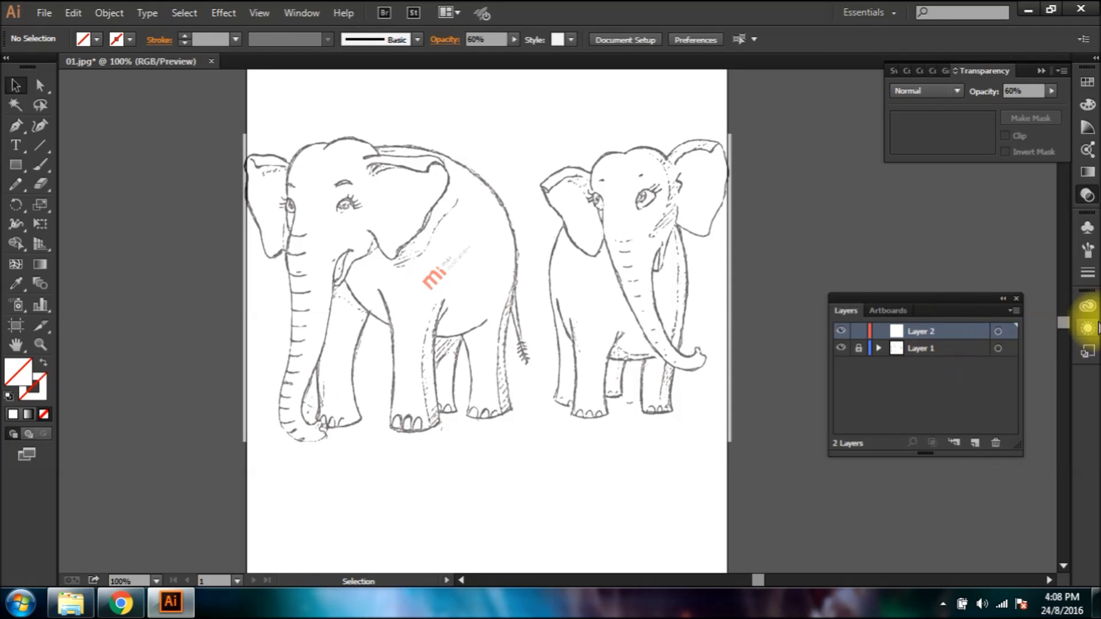
# Trace the crown of the left elephant's head with the Pen tool, using no fill and a black 1 pt stroke.
pyautogui.keyDown('ctrl'); pyautogui.click(389, 197); pyautogui.keyUp('ctrl')
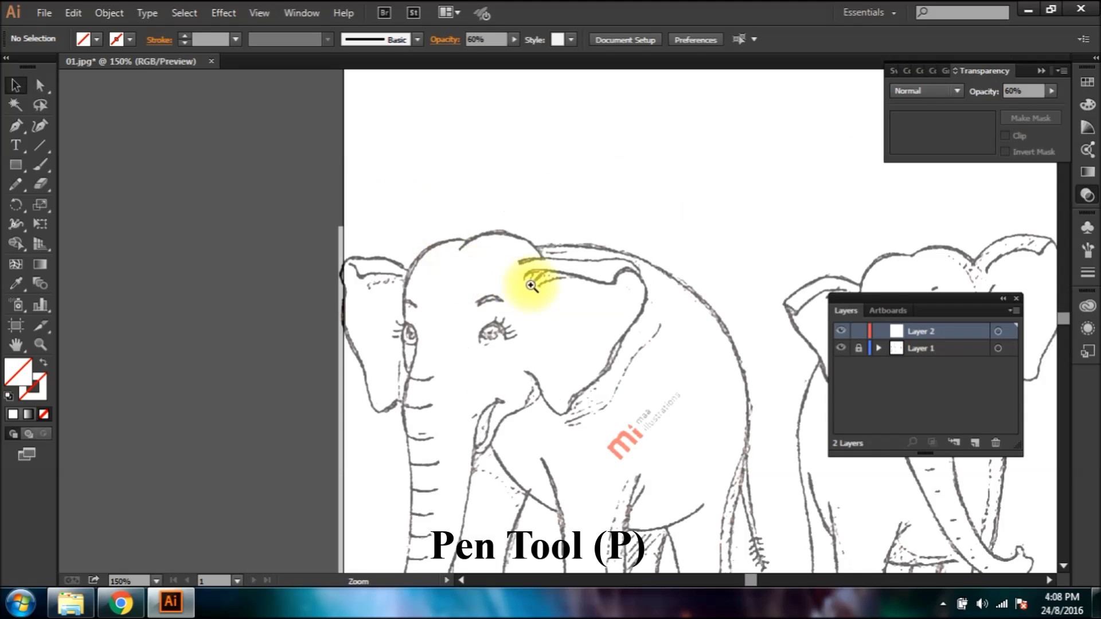
pyautogui.keyDown('ctrl'); pyautogui.click(531, 285); pyautogui.keyUp('ctrl')
pyautogui.keyDown('ctrl'); pyautogui.click(574, 295); pyautogui.keyUp('ctrl')
pyautogui.moveTo(517, 362); pyautogui.dragTo(455, 317)
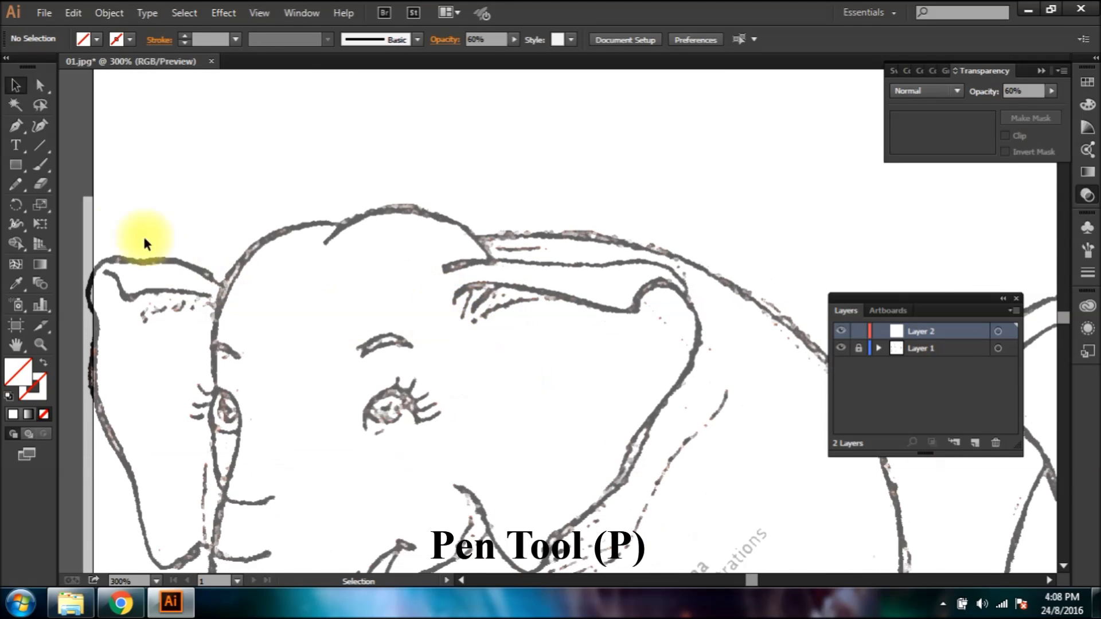
pyautogui.click(20, 128)
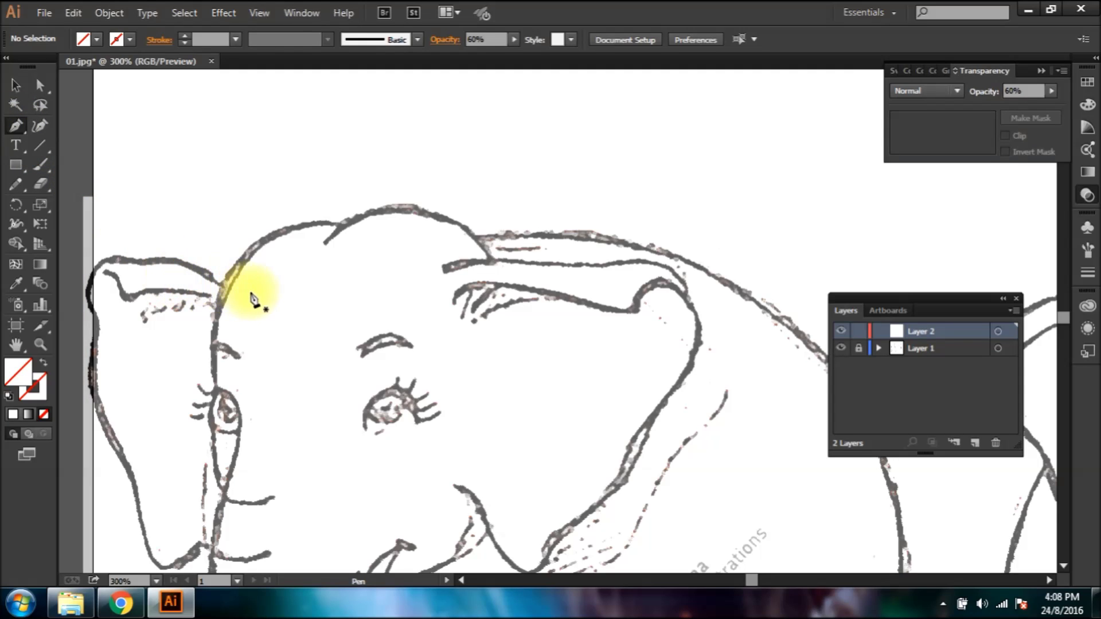
pyautogui.click(40, 391)
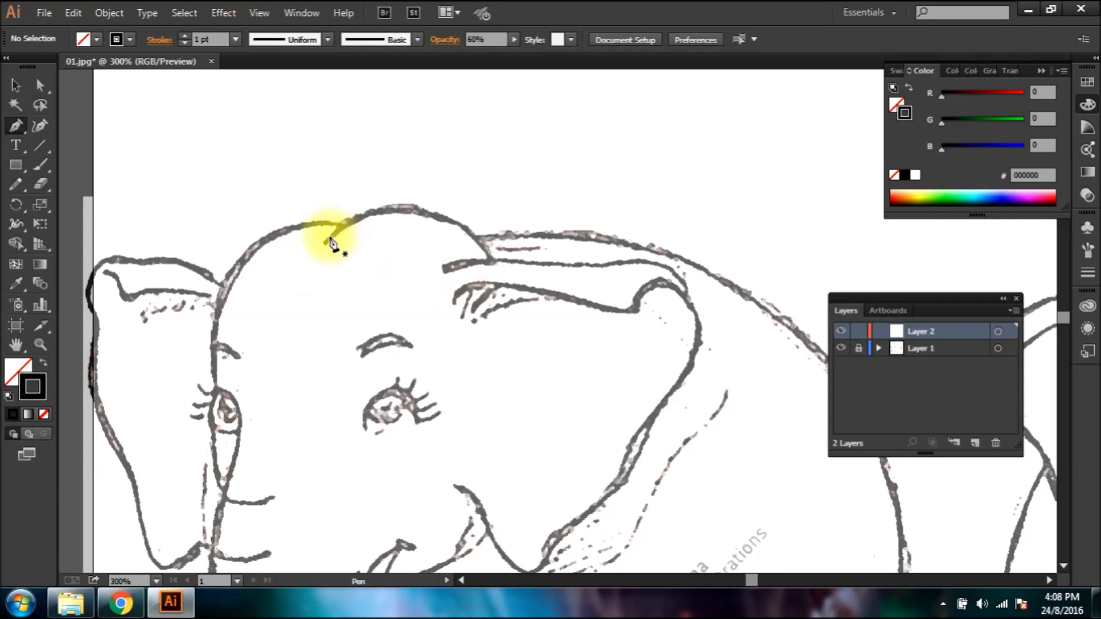
pyautogui.moveTo(326, 243); pyautogui.dragTo(369, 212)
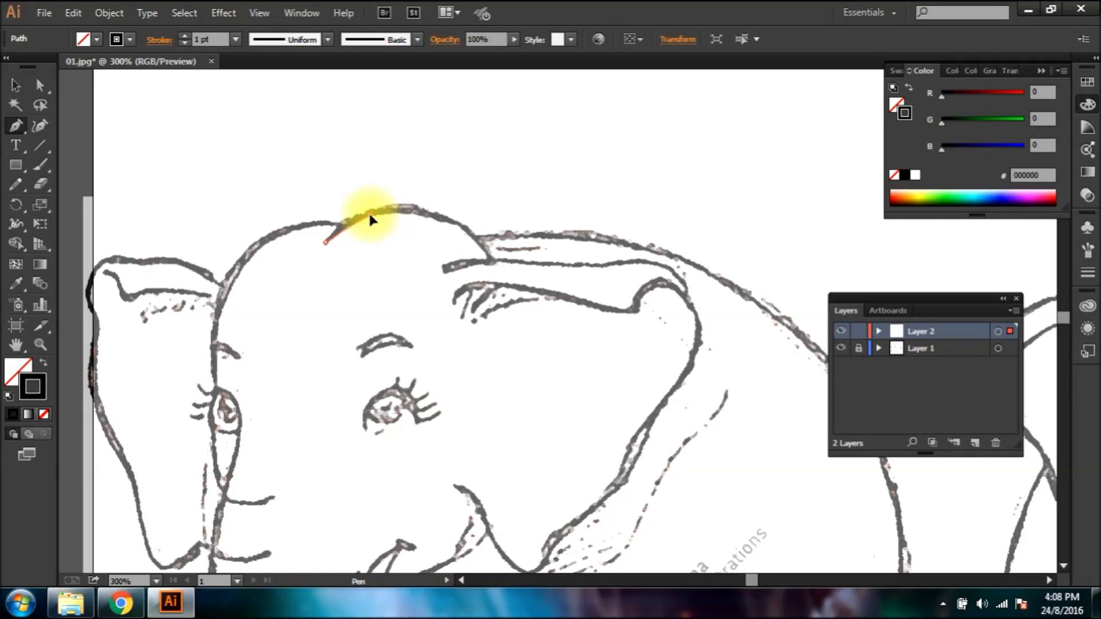
pyautogui.moveTo(388, 213); pyautogui.dragTo(436, 217)
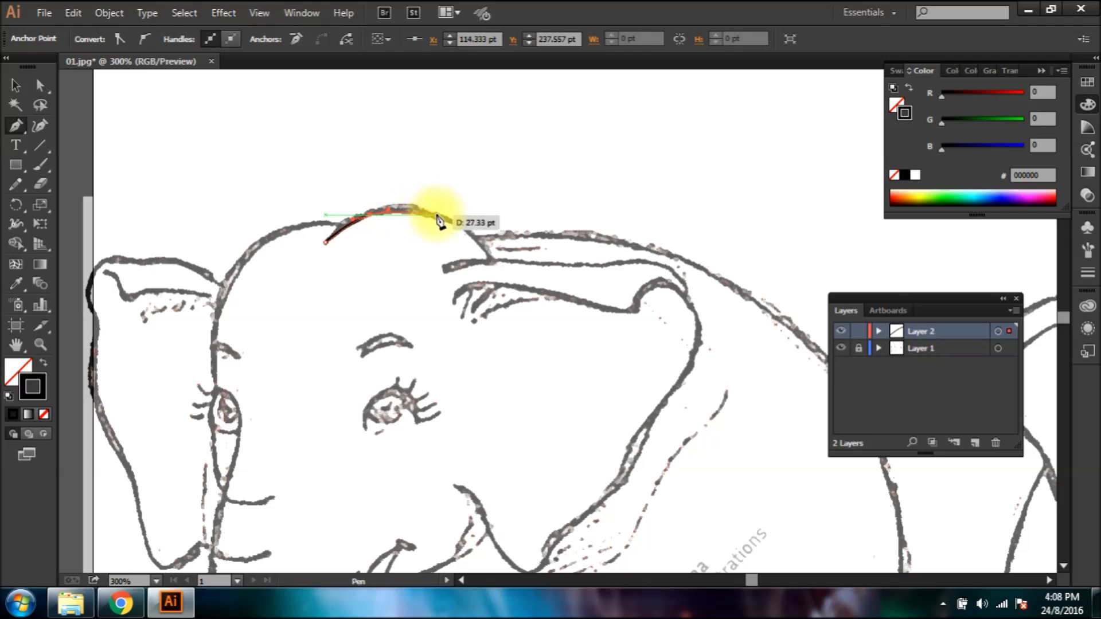
pyautogui.keyDown('ctrl'); pyautogui.click(490, 264); pyautogui.keyUp('ctrl')
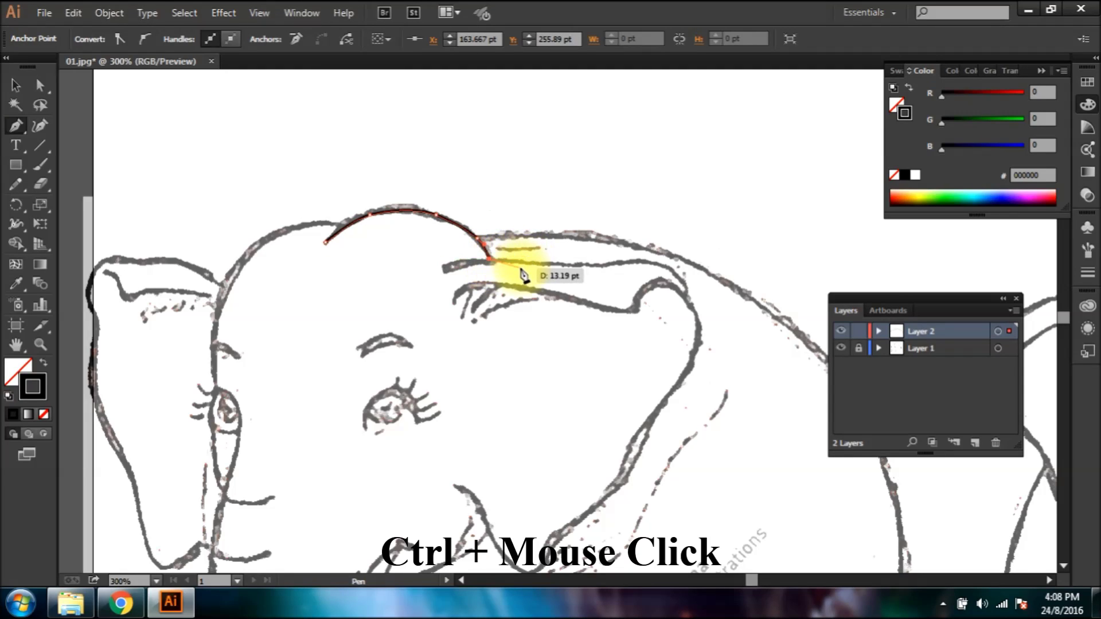
pyautogui.keyDown('ctrl'); pyautogui.click(512, 246); pyautogui.keyUp('ctrl')
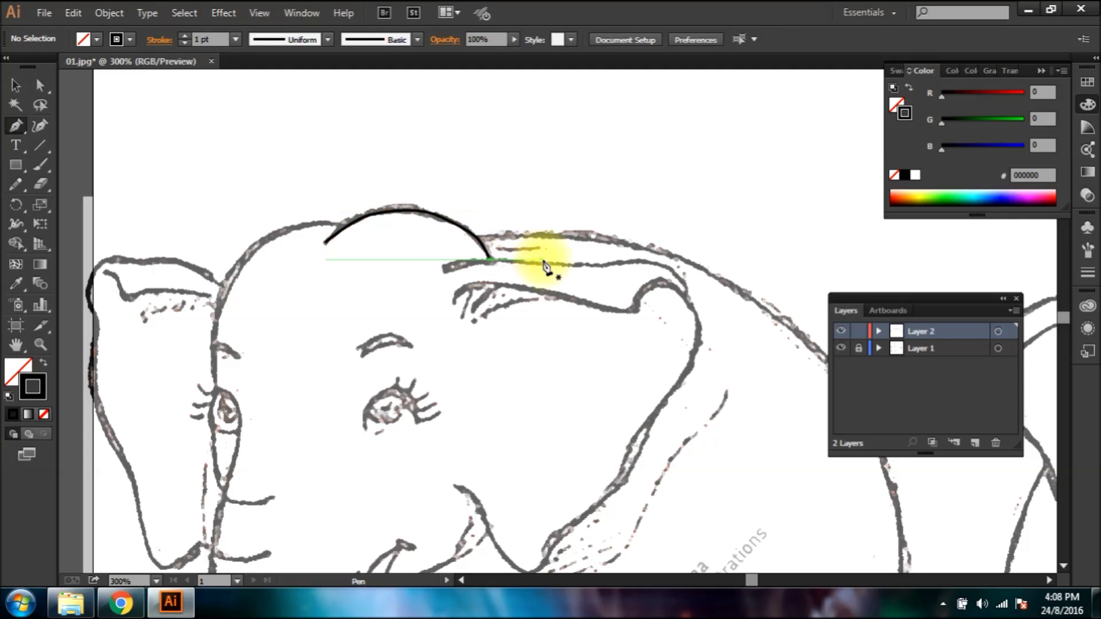
# Trace the outer contour of the left elephant's near ear, from its upper base around the edge to its lower attachment at the cheek.
pyautogui.click(445, 268)
pyautogui.click(490, 261)
pyautogui.keyDown('ctrl'); pyautogui.click(513, 268); pyautogui.keyUp('ctrl')
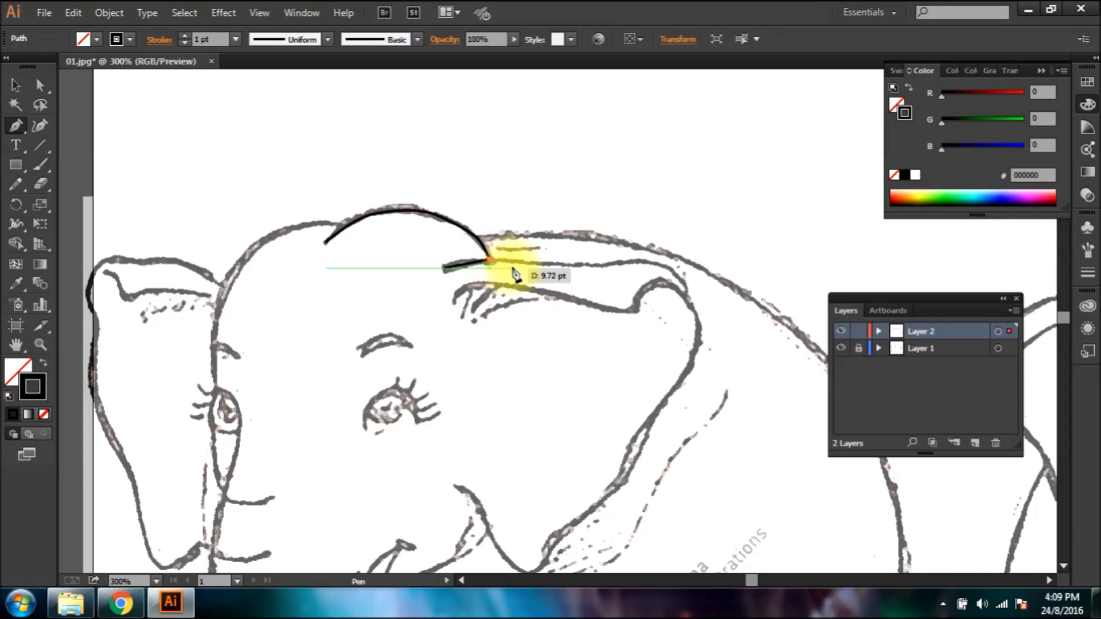
pyautogui.click(534, 267)
pyautogui.click(589, 263)
pyautogui.moveTo(641, 259); pyautogui.dragTo(660, 262)
pyautogui.click(687, 285)
pyautogui.moveTo(697, 351); pyautogui.dragTo(685, 370)
pyautogui.moveTo(661, 406); pyautogui.dragTo(652, 416)
pyautogui.moveTo(635, 461); pyautogui.dragTo(625, 477)
pyautogui.moveTo(587, 505); pyautogui.dragTo(575, 522)
pyautogui.moveTo(569, 416); pyautogui.dragTo(560, 192)
pyautogui.moveTo(548, 322); pyautogui.dragTo(509, 354)
pyautogui.keyDown('ctrl'); pyautogui.click(445, 201); pyautogui.keyUp('ctrl')
# Trace the inner fold line of the near ear as a separate open path ending at the ear's outer edge.
pyautogui.moveTo(444, 194); pyautogui.dragTo(382, 354)
pyautogui.click(385, 239)
pyautogui.click(408, 220)
pyautogui.moveTo(464, 229); pyautogui.dragTo(481, 233)
pyautogui.moveTo(556, 249); pyautogui.dragTo(561, 250)
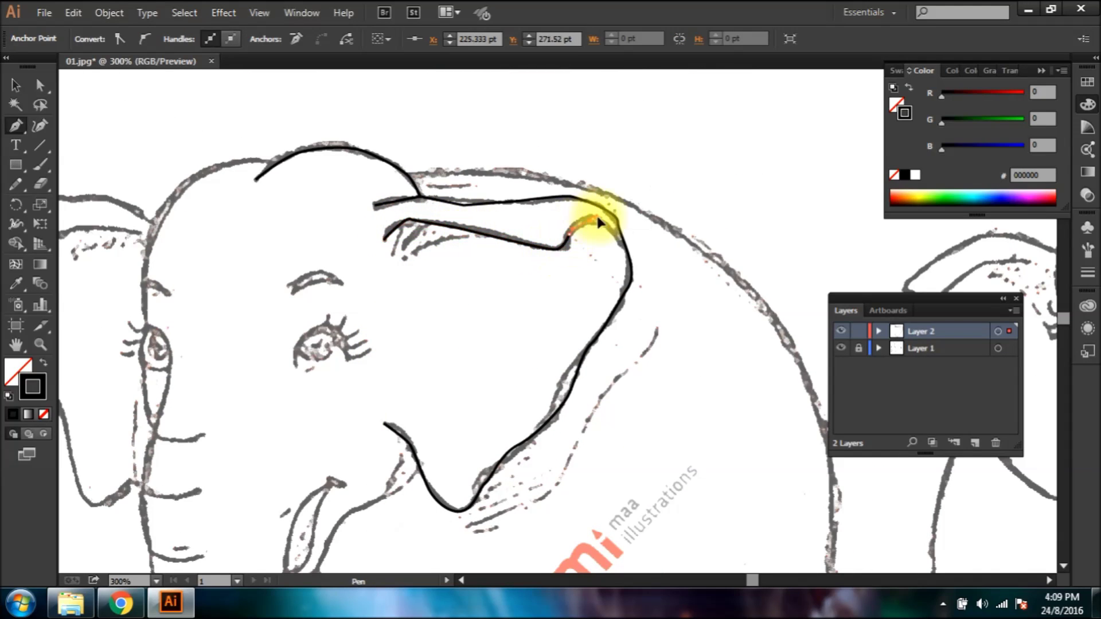
pyautogui.moveTo(598, 218); pyautogui.dragTo(601, 220)
pyautogui.click(625, 251)
pyautogui.keyDown('ctrl'); pyautogui.click(281, 270); pyautogui.keyUp('ctrl')
# Start a path at the crown and trace the forehead contour down to the far eye.
pyautogui.moveTo(313, 311)
pyautogui.mouseDown()
pyautogui.moveTo(447, 308)
pyautogui.moveTo(519, 379)
pyautogui.mouseUp()
pyautogui.click(480, 234)
pyautogui.moveTo(456, 227); pyautogui.dragTo(447, 228)
pyautogui.moveTo(401, 250); pyautogui.dragTo(399, 254)
pyautogui.moveTo(362, 293); pyautogui.dragTo(360, 300)
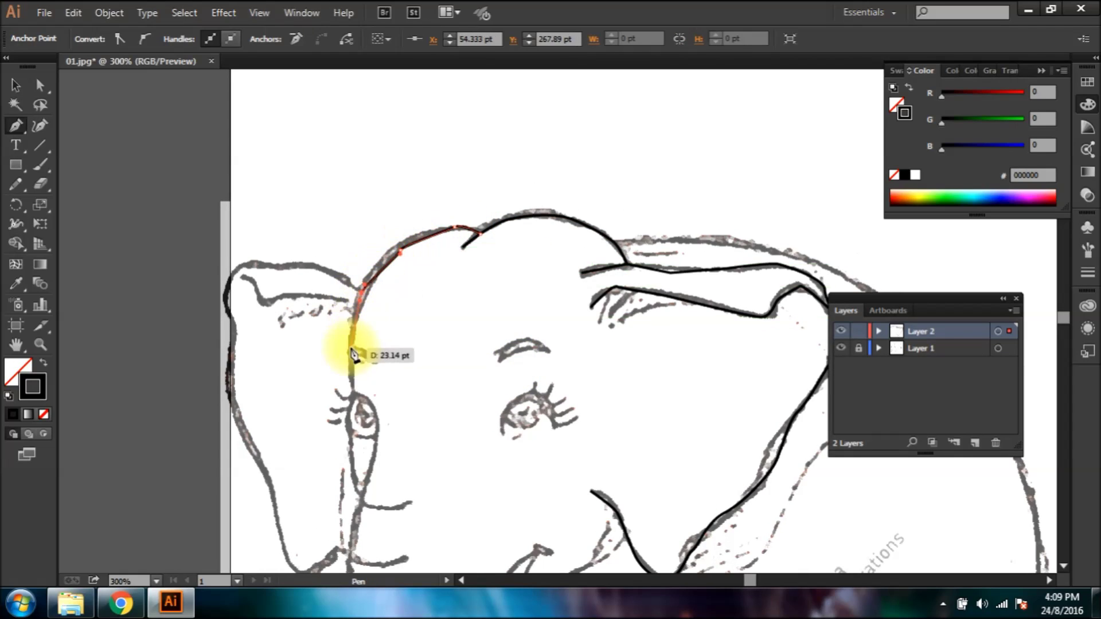
pyautogui.click(351, 355)
pyautogui.click(351, 390)
# Continue the face path around the far eye and down the front edge of the trunk.
pyautogui.moveTo(372, 414); pyautogui.dragTo(362, 270)
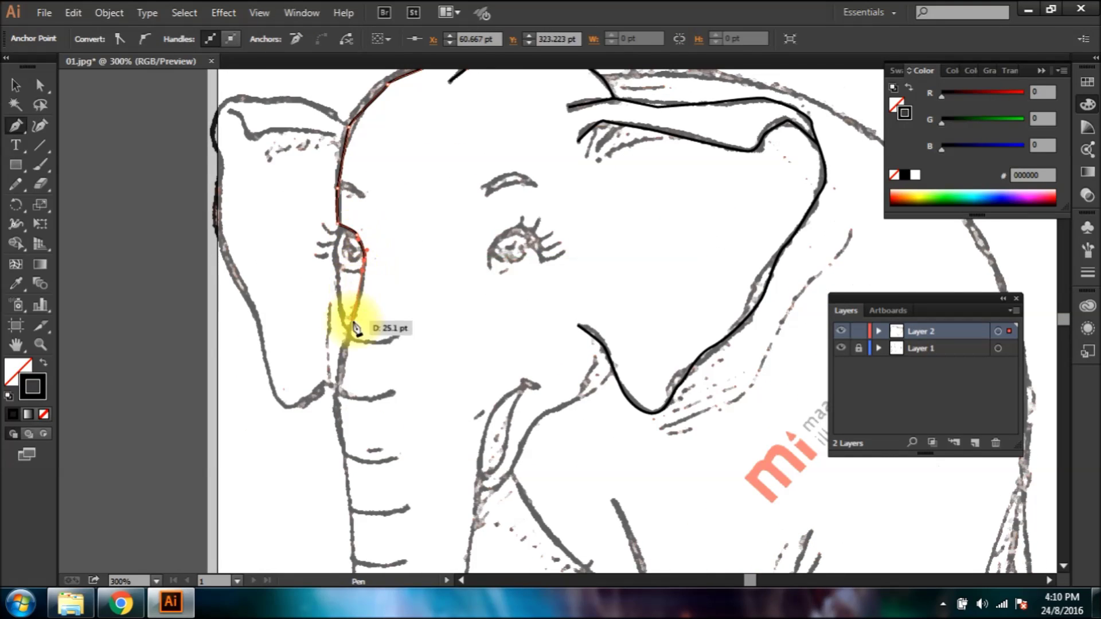
pyautogui.moveTo(350, 330); pyautogui.dragTo(345, 342)
pyautogui.moveTo(337, 413); pyautogui.dragTo(341, 428)
pyautogui.moveTo(362, 310); pyautogui.dragTo(337, 132)
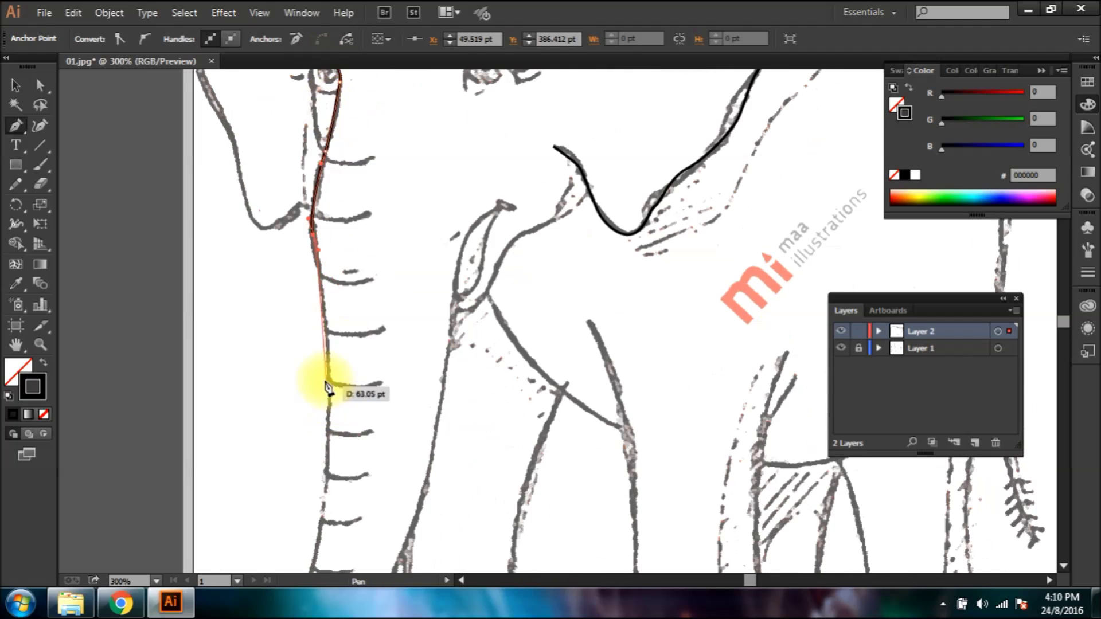
pyautogui.moveTo(328, 344); pyautogui.dragTo(326, 381)
pyautogui.click(323, 503)
# Trace the lower trunk around its curled tip and up the inner edge, and end the path.
pyautogui.moveTo(325, 500); pyautogui.dragTo(369, 234)
pyautogui.click(337, 372)
pyautogui.moveTo(336, 461); pyautogui.dragTo(347, 472)
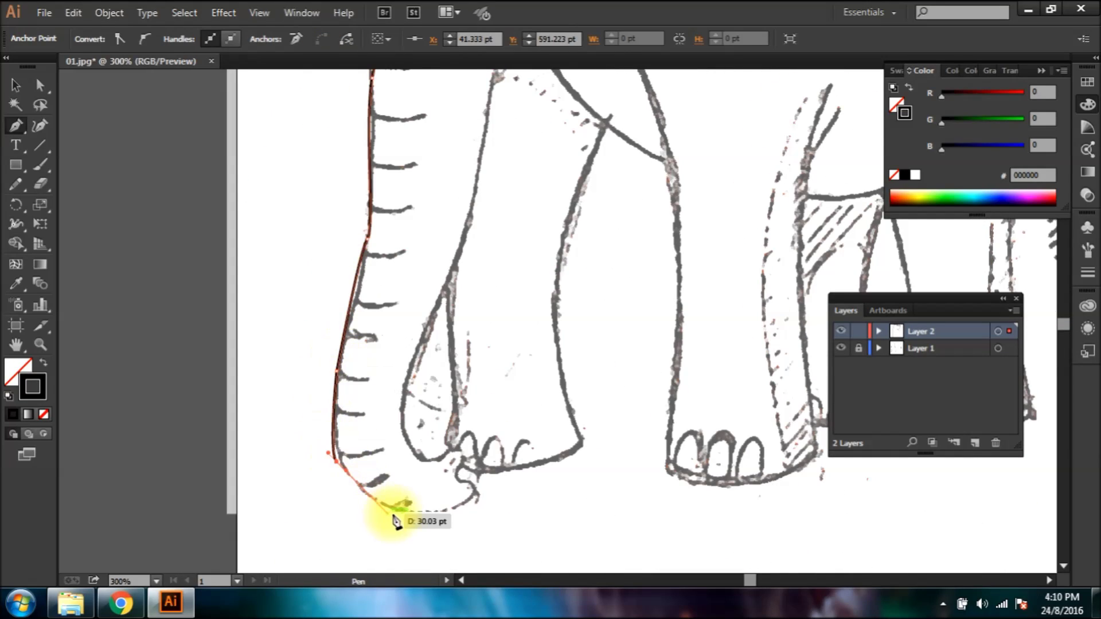
pyautogui.click(397, 515)
pyautogui.click(467, 498)
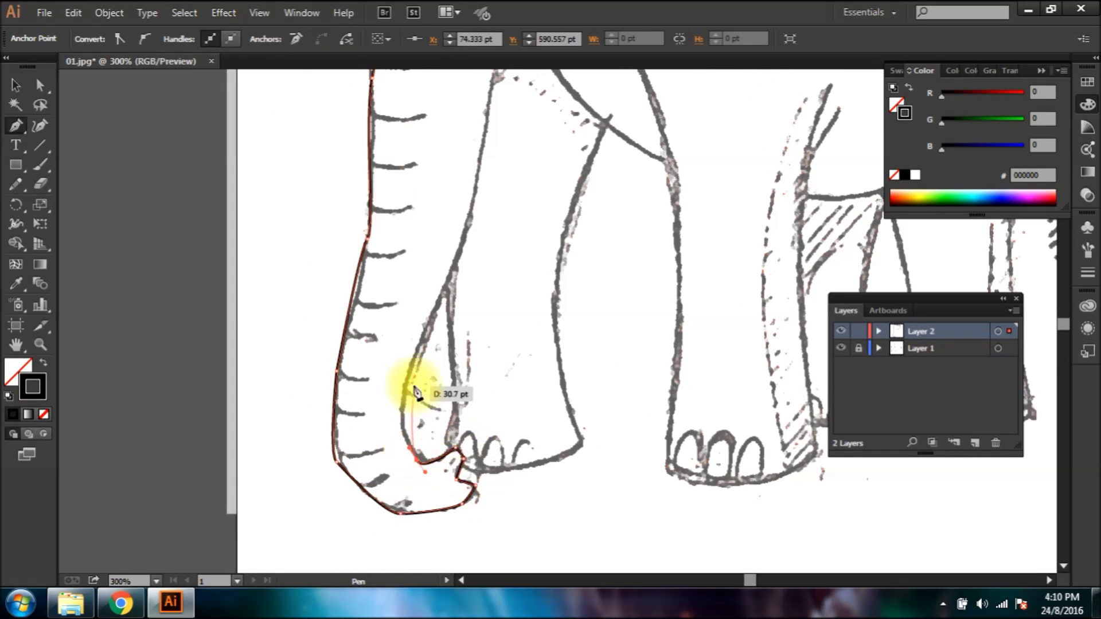
pyautogui.keyDown('ctrl'); pyautogui.click(516, 357); pyautogui.keyUp('ctrl')
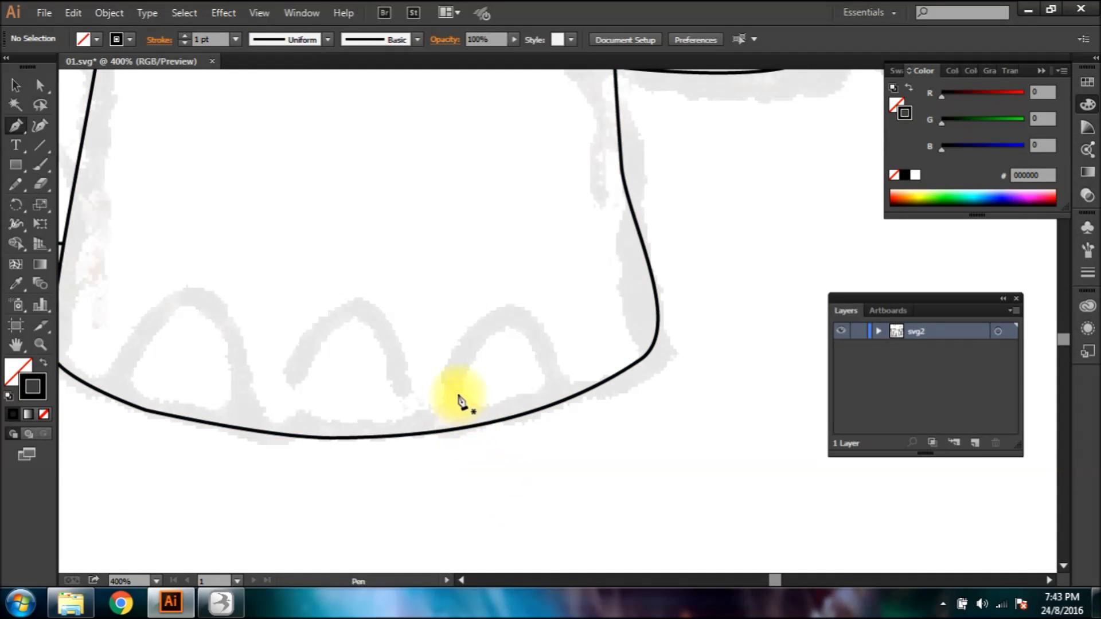
# Draw a closed three-point path over the foot's rightmost toenail and convert its anchor points to smooth.
pyautogui.moveTo(453, 396); pyautogui.dragTo(493, 344)
pyautogui.click(507, 310)
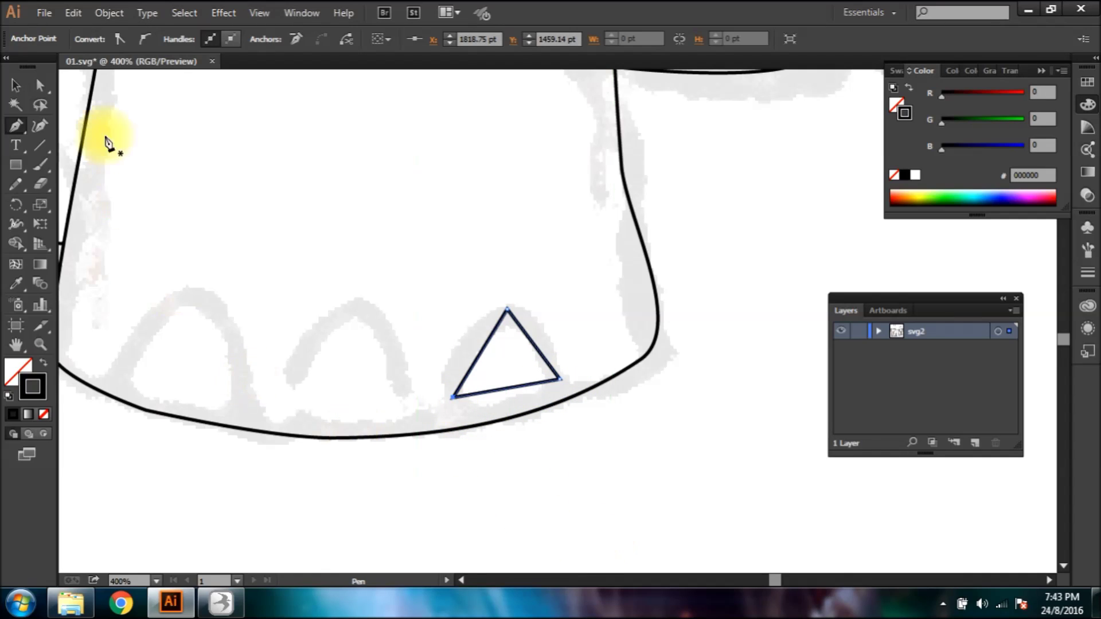
pyautogui.click(40, 86)
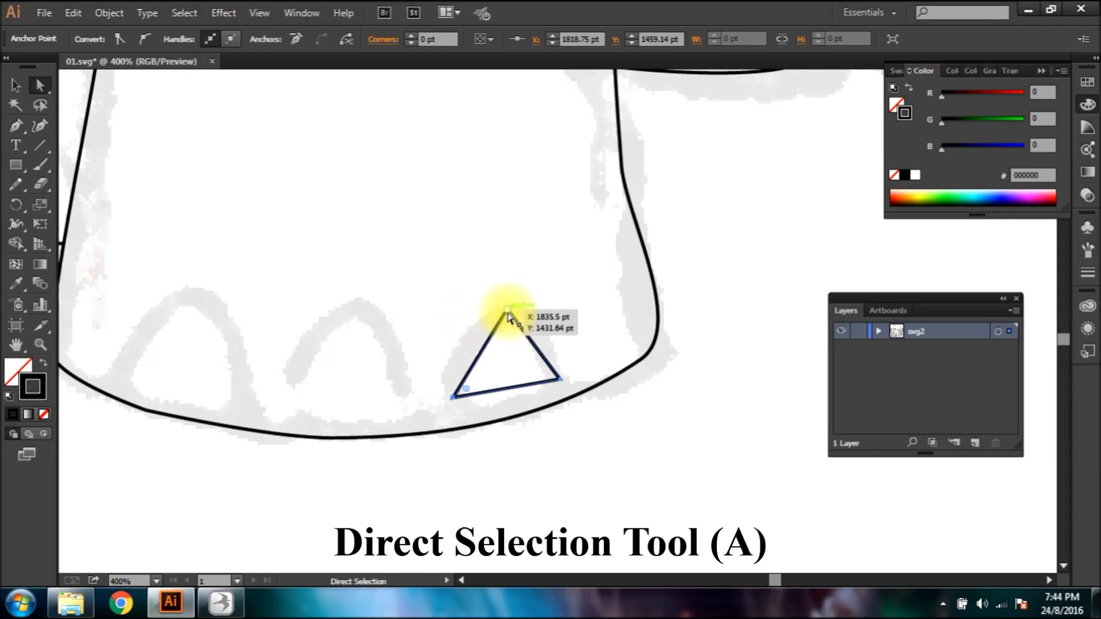
pyautogui.click(507, 311)
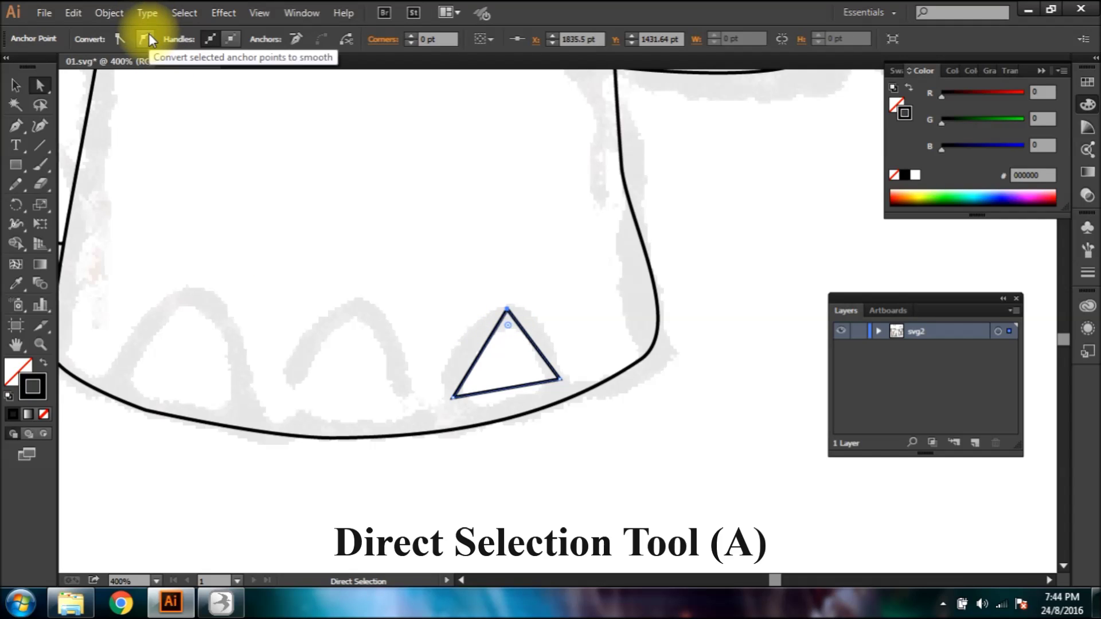
pyautogui.click(149, 34)
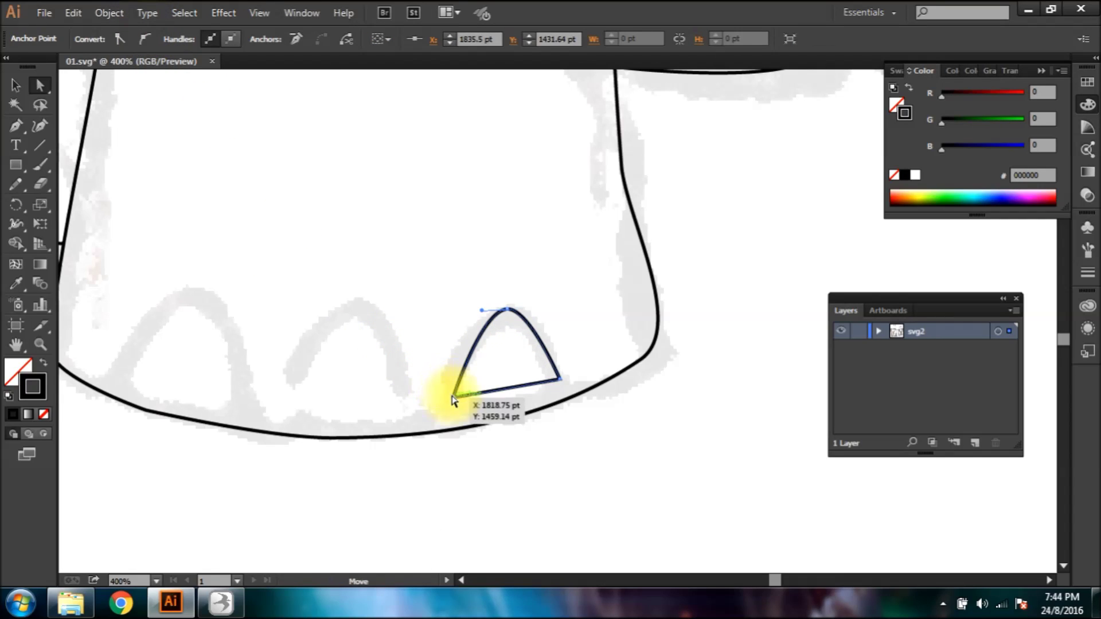
pyautogui.click(453, 397)
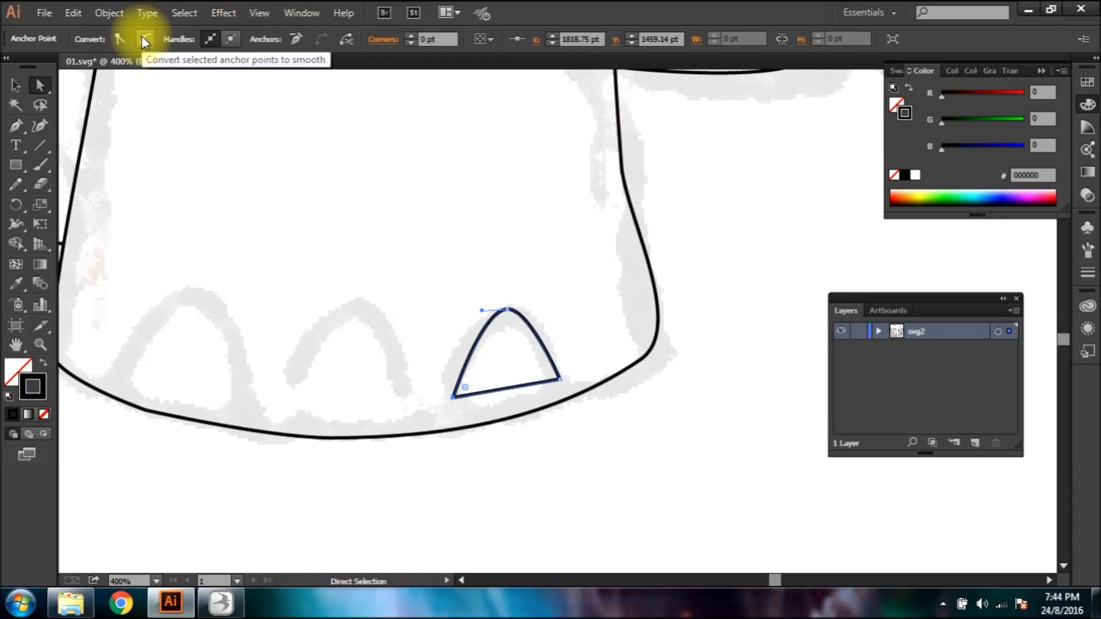
pyautogui.click(143, 38)
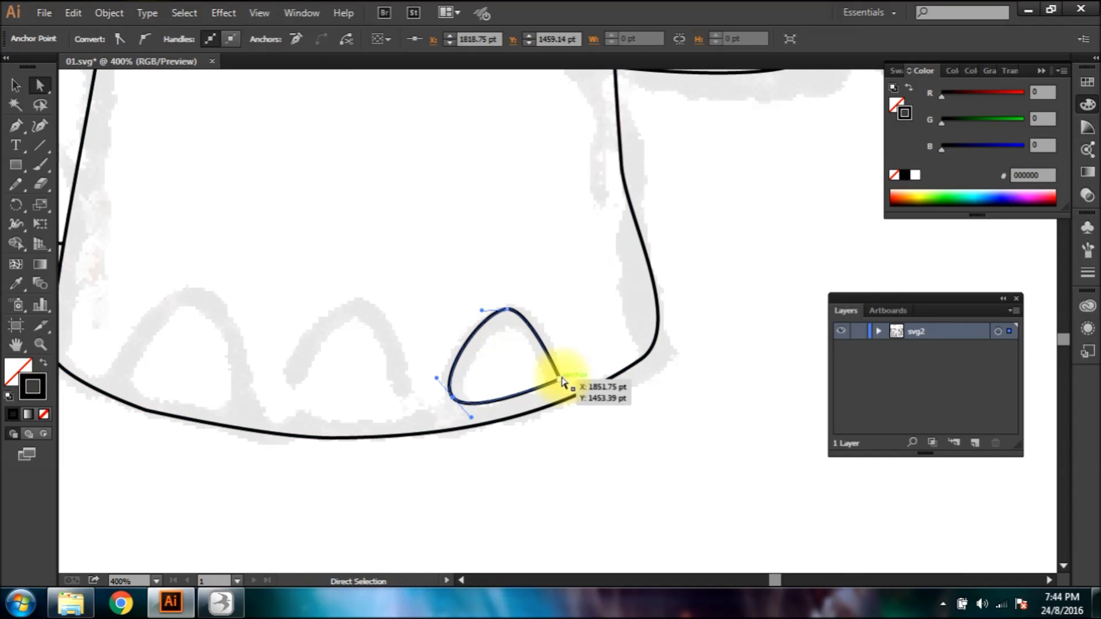
pyautogui.click(562, 382)
pyautogui.click(143, 38)
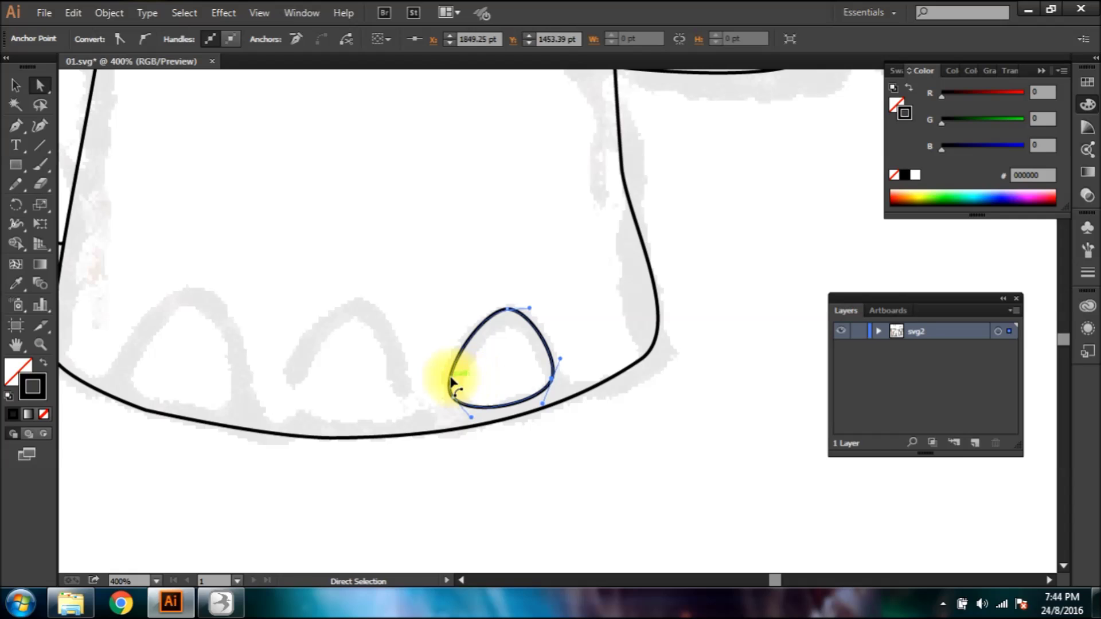
# Copy the toenail onto the middle toe and adjust its position and lower corner to fit the sketch.
pyautogui.moveTo(452, 381); pyautogui.dragTo(289, 392)
pyautogui.moveTo(343, 323); pyautogui.dragTo(361, 312)
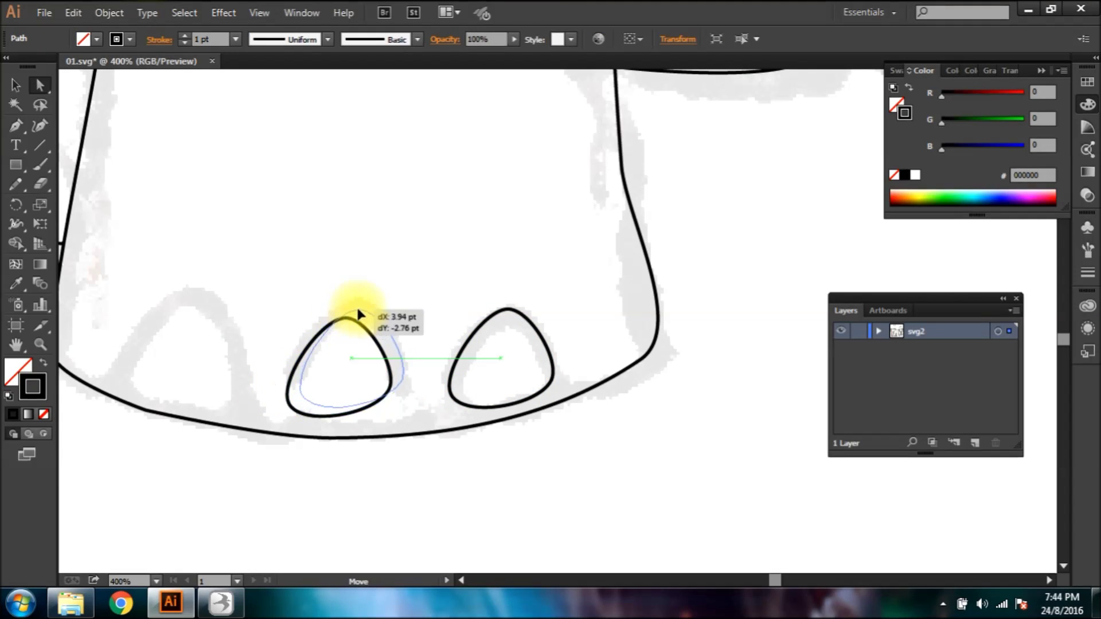
pyautogui.moveTo(402, 391); pyautogui.dragTo(401, 408)
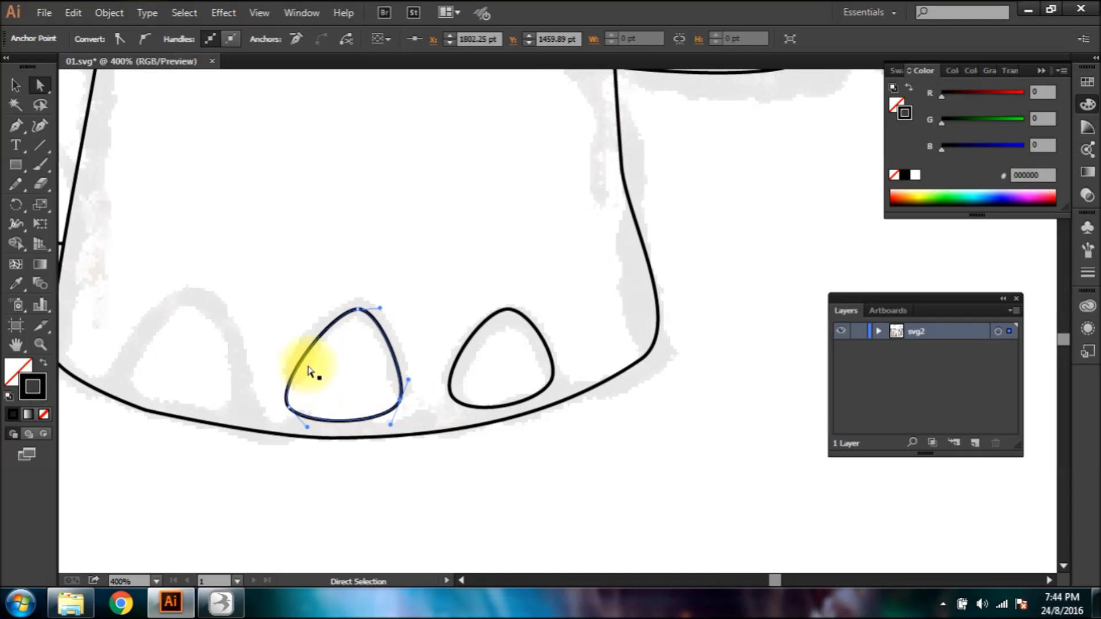
pyautogui.moveTo(307, 369); pyautogui.dragTo(144, 344)
pyautogui.click(235, 380)
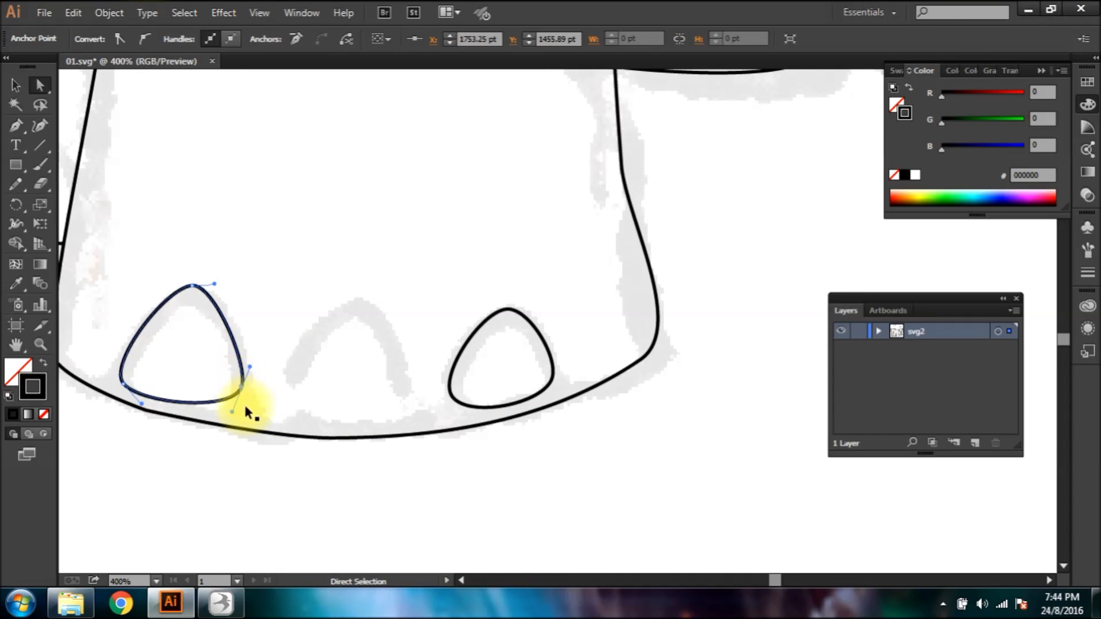
pyautogui.hotkey('ctrl', 'z')
# Copy the middle toenail onto the leftmost toe and reshape its lower anchor points to match the sketch.
pyautogui.moveTo(290, 381); pyautogui.dragTo(124, 378)
pyautogui.moveTo(238, 388); pyautogui.dragTo(240, 402)
pyautogui.moveTo(126, 394); pyautogui.dragTo(124, 381)
pyautogui.moveTo(239, 401); pyautogui.dragTo(239, 398)
pyautogui.click(382, 450)
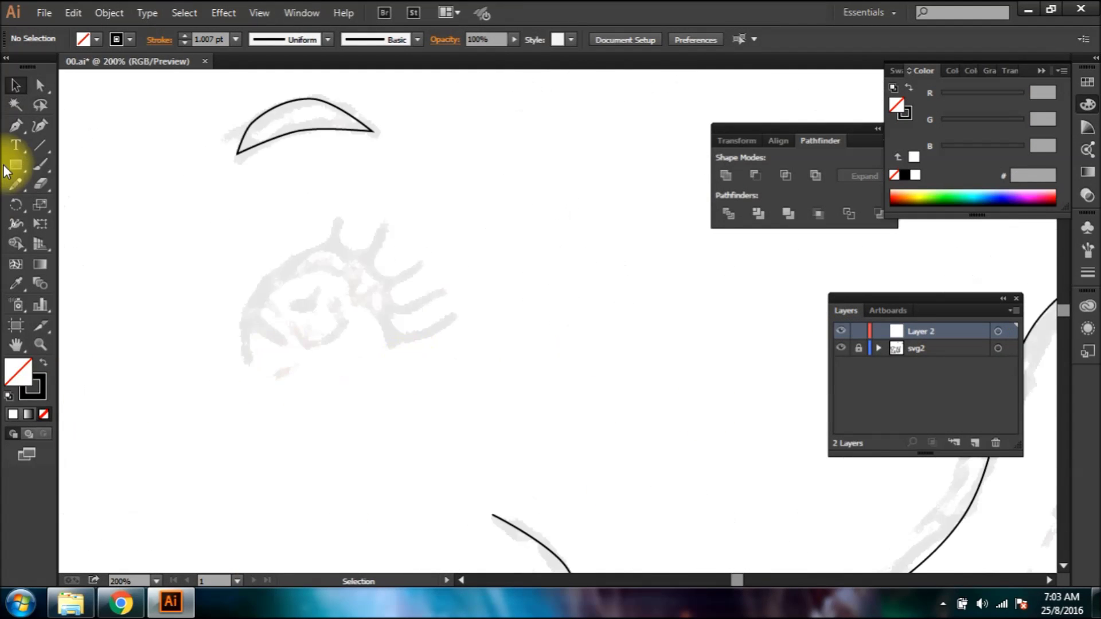
# Trace the outer curve of the eye's upper lid with the Pen tool, from the lower corner to the first eyelash.
pyautogui.click(16, 126)
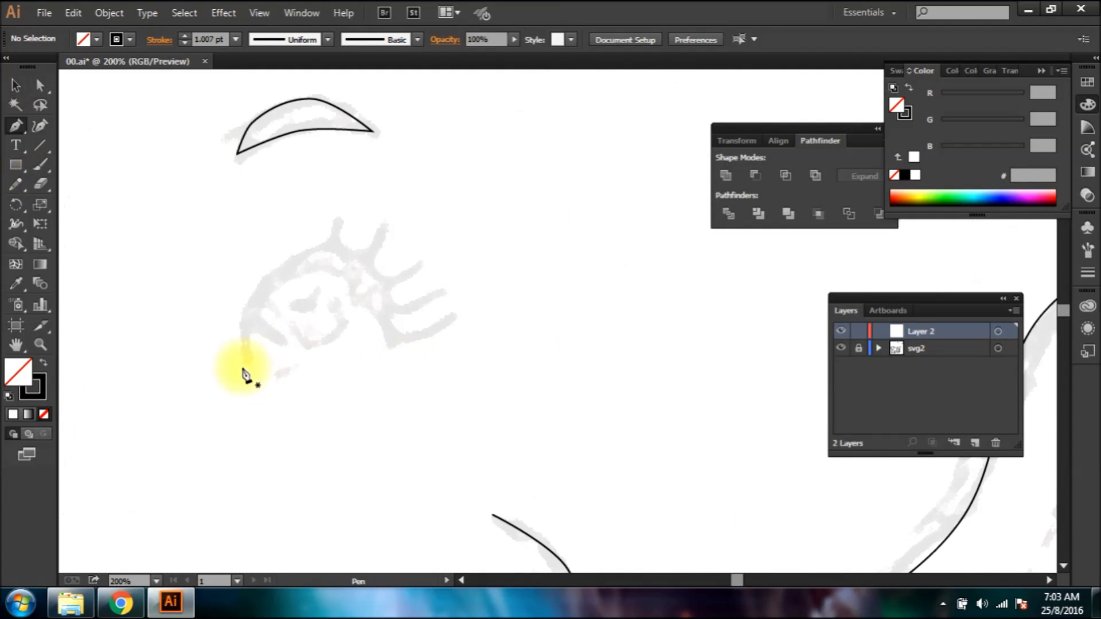
pyautogui.click(243, 361)
pyautogui.moveTo(243, 312); pyautogui.dragTo(249, 300)
pyautogui.moveTo(270, 271); pyautogui.dragTo(287, 261)
pyautogui.scroll(2, 298, 228)
pyautogui.moveTo(299, 228); pyautogui.dragTo(219, 267)
# Continue the eye outline around the first two upper eyelashes.
pyautogui.moveTo(276, 297); pyautogui.dragTo(295, 245)
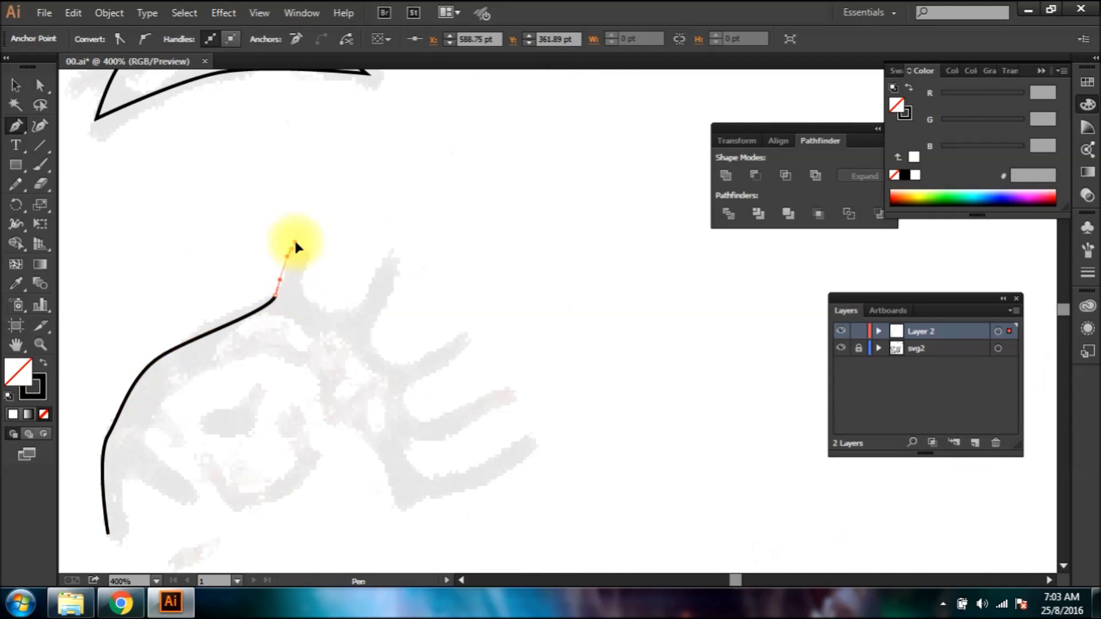
pyautogui.moveTo(308, 299); pyautogui.dragTo(308, 299)
pyautogui.click(342, 312)
pyautogui.moveTo(373, 275); pyautogui.dragTo(379, 265)
pyautogui.moveTo(396, 250); pyautogui.dragTo(401, 255)
pyautogui.moveTo(390, 311); pyautogui.dragTo(387, 319)
pyautogui.moveTo(376, 347); pyautogui.dragTo(389, 360)
# Extend the eye outline around the remaining three eyelashes to the eye's outer corner.
pyautogui.moveTo(419, 362); pyautogui.dragTo(475, 344)
pyautogui.moveTo(520, 396); pyautogui.dragTo(521, 395)
pyautogui.moveTo(452, 439); pyautogui.dragTo(425, 447)
pyautogui.moveTo(411, 450); pyautogui.dragTo(410, 459)
pyautogui.moveTo(426, 478); pyautogui.dragTo(442, 477)
pyautogui.moveTo(532, 437); pyautogui.dragTo(539, 442)
pyautogui.moveTo(521, 468); pyautogui.dragTo(504, 476)
pyautogui.moveTo(412, 513); pyautogui.dragTo(404, 514)
# Close the eye outline along its lower edge back to the starting point, and ready the Pen tool for another path.
pyautogui.click(272, 539)
pyautogui.moveTo(134, 554); pyautogui.dragTo(126, 545)
pyautogui.click(108, 535)
pyautogui.click(16, 86)
pyautogui.moveTo(352, 405); pyautogui.dragTo(442, 348)
pyautogui.click(441, 348)
pyautogui.click(16, 125)
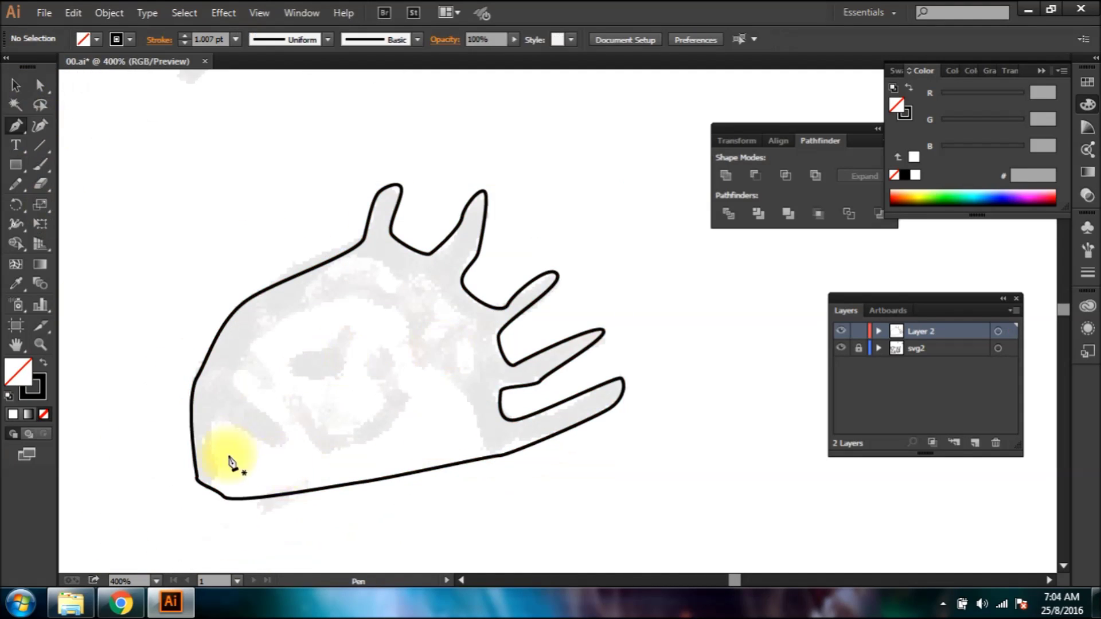
# Trace the eye's inner opening as a closed Pen path inside the eyelid outline.
pyautogui.click(214, 469)
pyautogui.click(214, 391)
pyautogui.click(280, 319)
pyautogui.click(384, 301)
pyautogui.moveTo(479, 408); pyautogui.dragTo(483, 427)
pyautogui.click(479, 443)
pyautogui.click(336, 476)
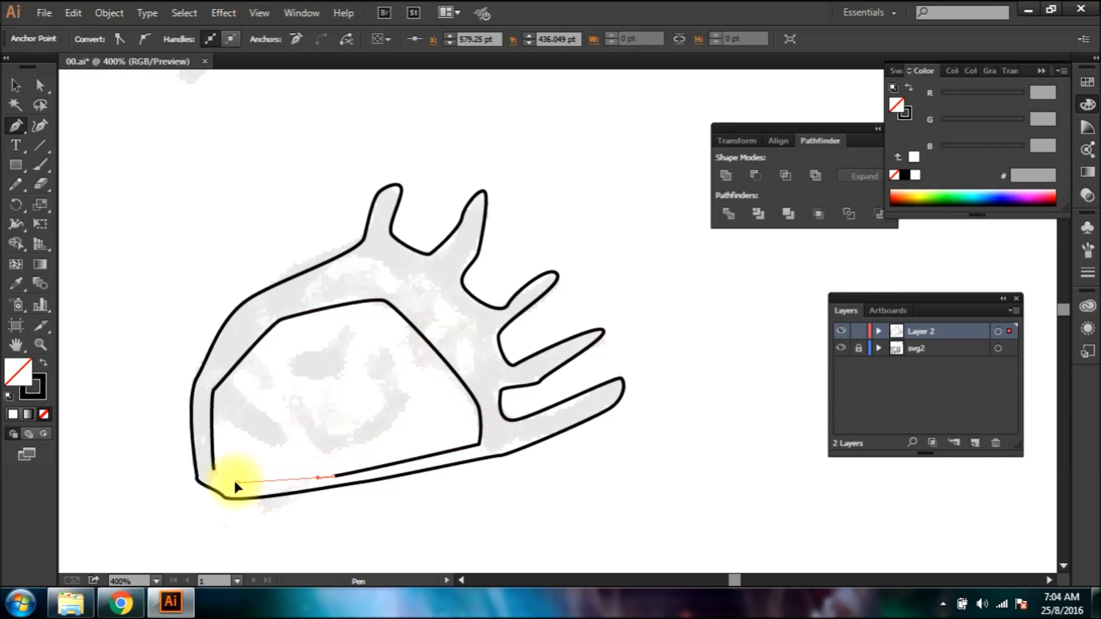
pyautogui.click(237, 483)
pyautogui.click(214, 471)
# Cut the inner opening out of the eye shape with Pathfinder Exclude and fill the resulting eyelid frame black.
pyautogui.click(15, 86)
pyautogui.click(12, 415)
pyautogui.click(309, 270)
pyautogui.click(904, 175)
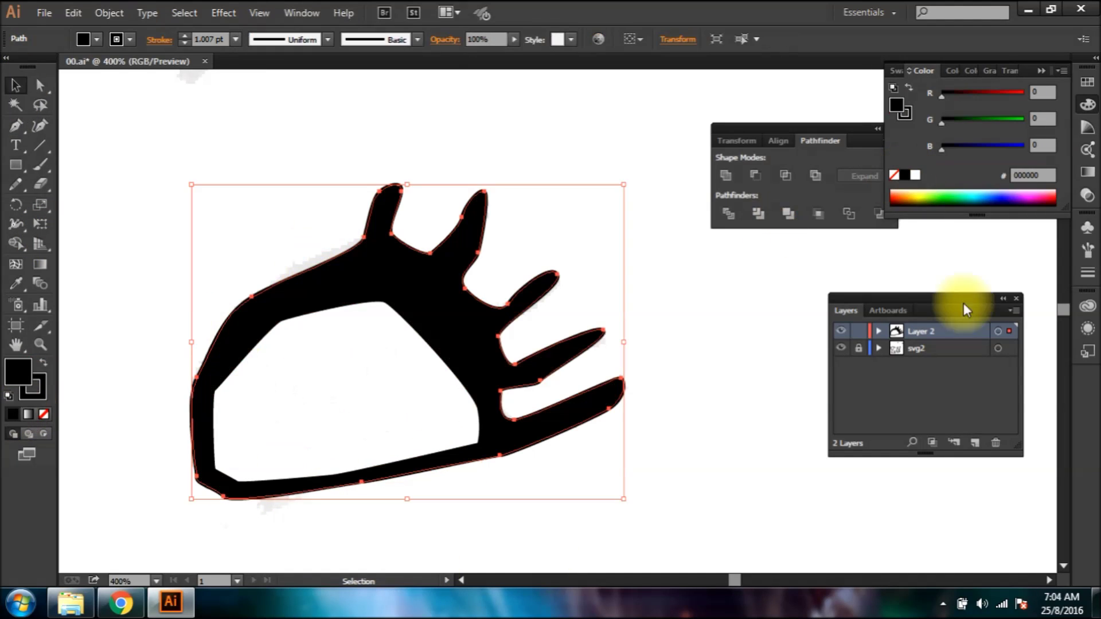
pyautogui.click(16, 86)
pyautogui.moveTo(161, 167); pyautogui.dragTo(544, 438)
pyautogui.click(811, 179)
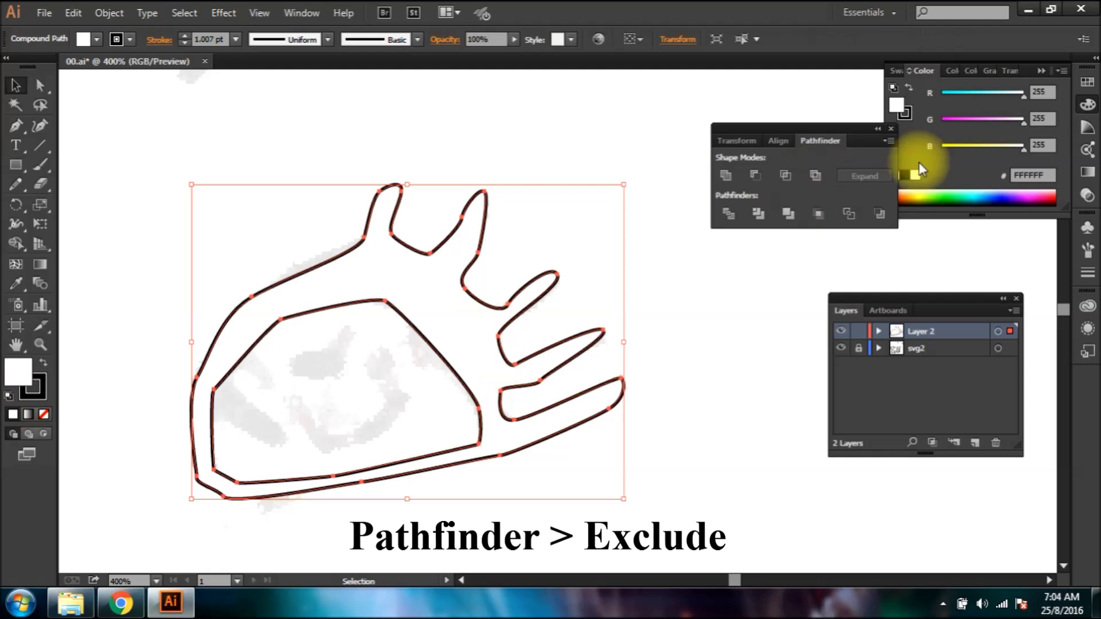
pyautogui.click(904, 175)
pyautogui.click(294, 370)
# Draw a circle over the eye opening as the iris and fill it with blue.
pyautogui.click(16, 165)
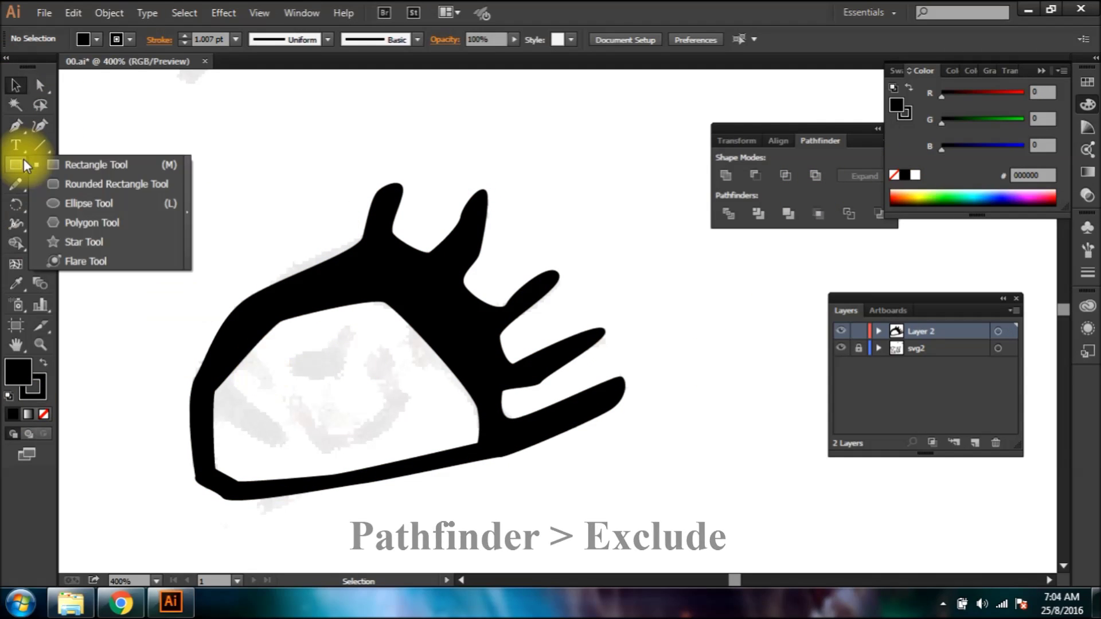
pyautogui.click(89, 203)
pyautogui.moveTo(233, 305)
pyautogui.mouseDown()
pyautogui.moveTo(270, 363)
pyautogui.moveTo(406, 476)
pyautogui.moveTo(383, 438)
pyautogui.mouseUp()
pyautogui.press('v')
pyautogui.moveTo(1002, 201); pyautogui.dragTo(979, 197)
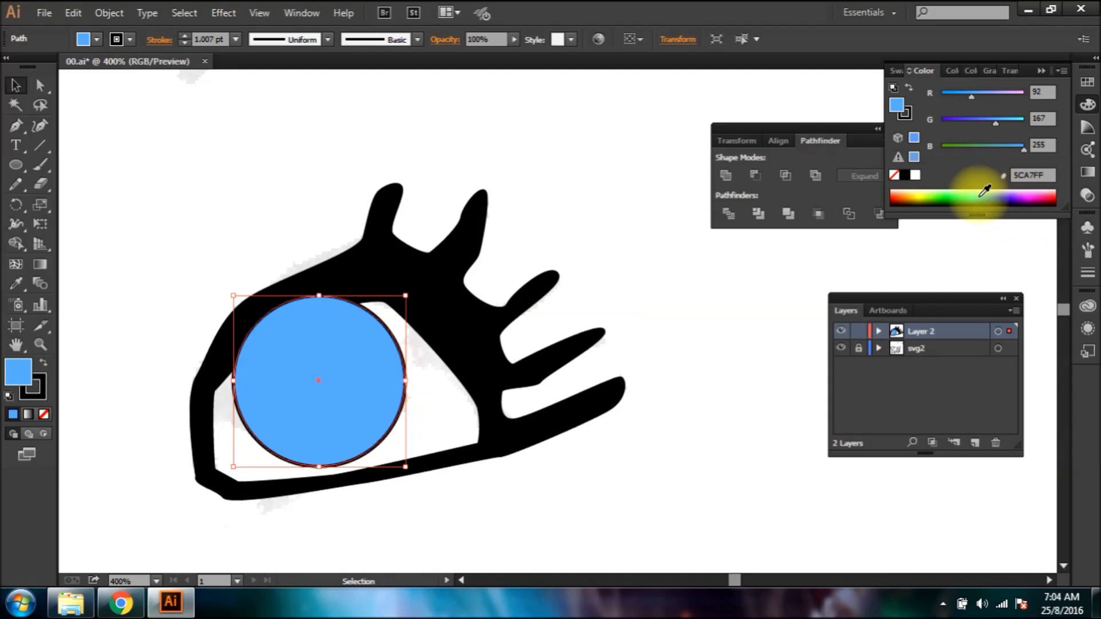
# Remove the iris circle's stroke and send the circle to the back, behind the black eyelid frame.
pyautogui.click(35, 383)
pyautogui.click(44, 414)
pyautogui.rightClick(336, 325)
pyautogui.moveTo(401, 556)
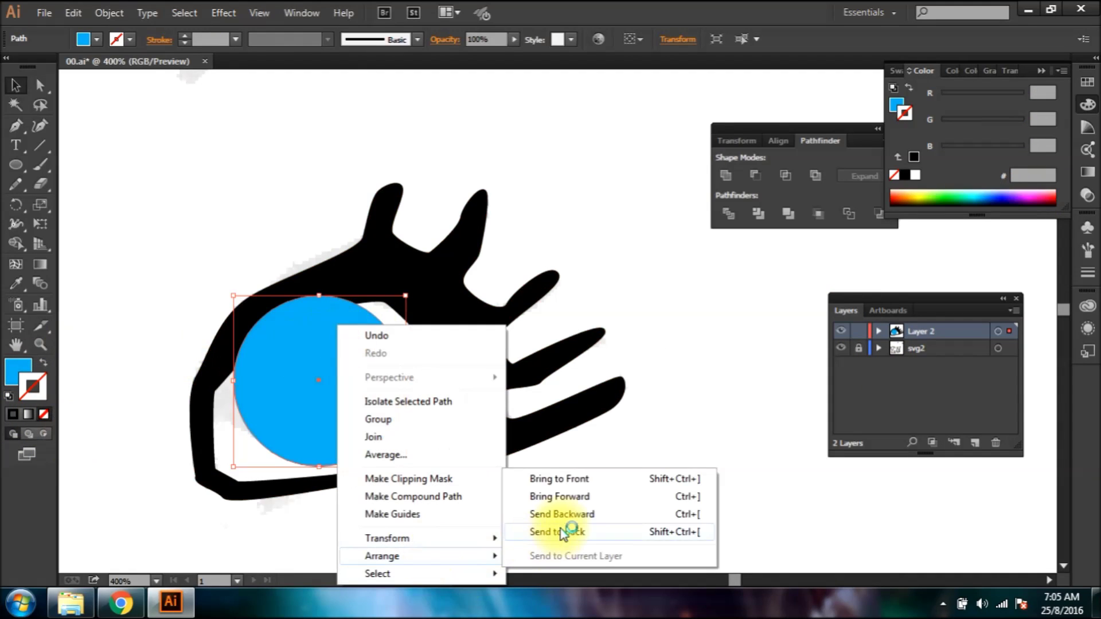
pyautogui.click(562, 532)
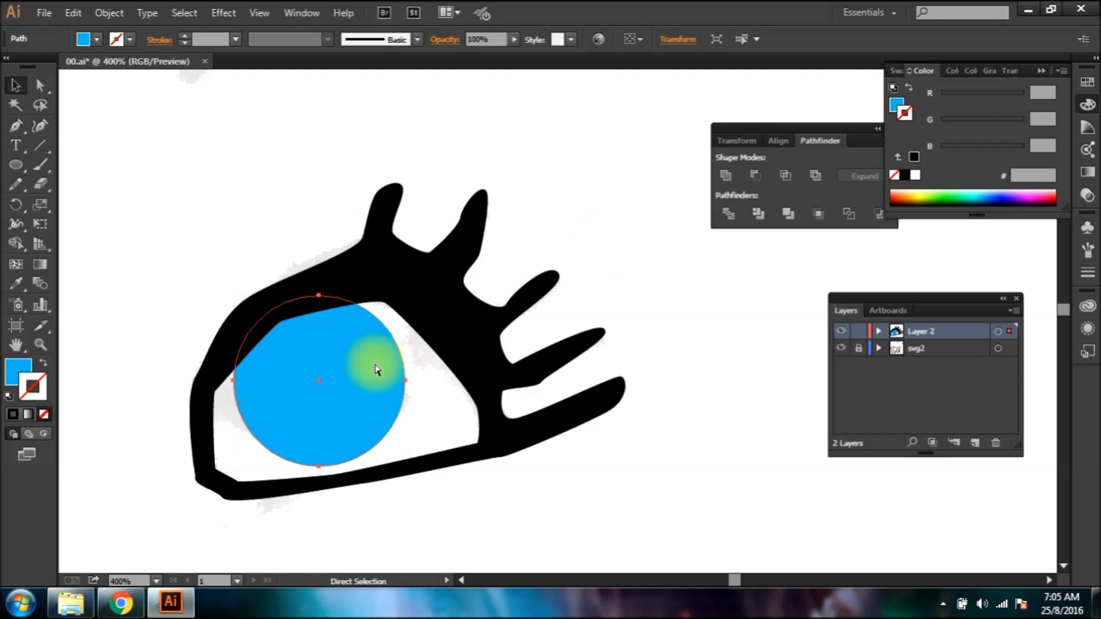
# Duplicate the iris, shrink the copy and place it in the iris's lower right as a white highlight without a stroke.
pyautogui.hotkey('ctrl', 'c')
pyautogui.hotkey('ctrl', 'v')
pyautogui.moveTo(645, 406); pyautogui.dragTo(524, 287)
pyautogui.moveTo(508, 267); pyautogui.dragTo(360, 425)
pyautogui.click(914, 175)
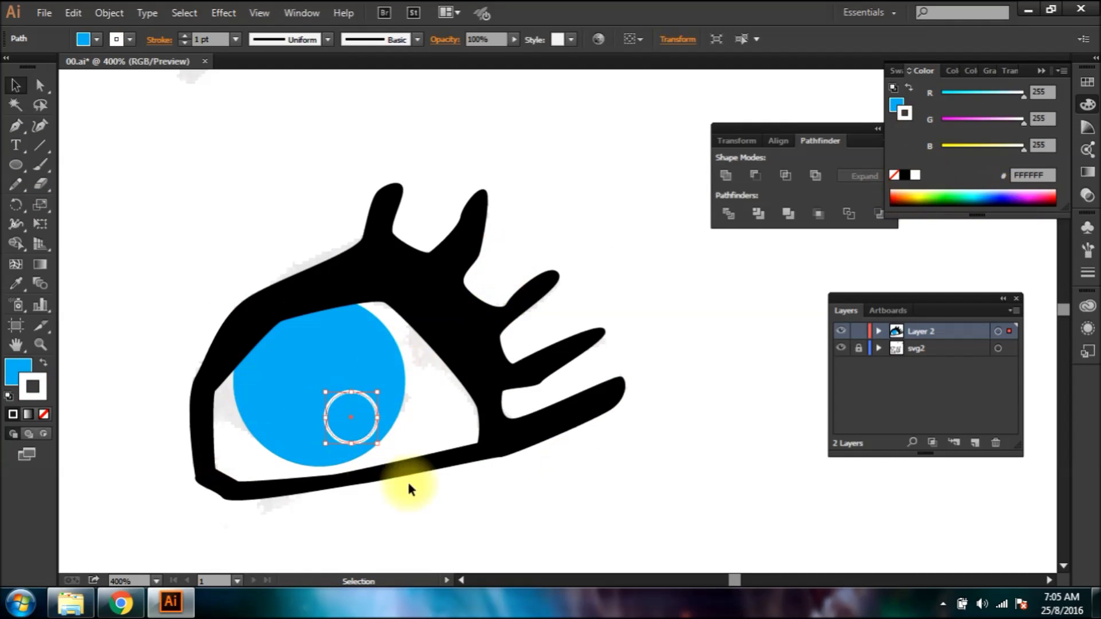
pyautogui.click(44, 414)
pyautogui.click(18, 372)
pyautogui.click(915, 175)
# Duplicate the white highlight and place the copy in the left half of the iris as a second highlight.
pyautogui.hotkey('ctrl', 'c')
pyautogui.hotkey('ctrl', 'v')
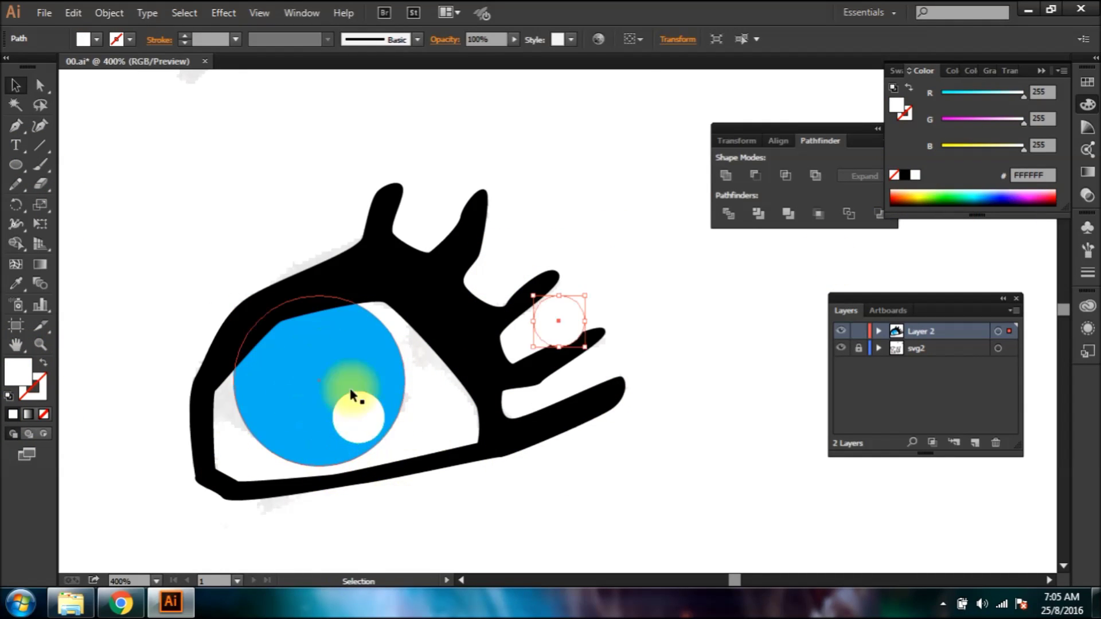
pyautogui.moveTo(571, 334); pyautogui.dragTo(308, 402)
pyautogui.rightClick(283, 353)
pyautogui.click(488, 358)
pyautogui.click(660, 366)
pyautogui.keyDown('ctrl'); pyautogui.keyDown('alt'); pyautogui.click(506, 439); pyautogui.keyUp('alt'); pyautogui.keyUp('ctrl')
pyautogui.keyDown('ctrl'); pyautogui.keyDown('alt'); pyautogui.click(506, 438); pyautogui.keyUp('alt'); pyautogui.keyUp('ctrl')
pyautogui.keyDown('ctrl'); pyautogui.keyDown('alt'); pyautogui.click(506, 438); pyautogui.keyUp('alt'); pyautogui.keyUp('ctrl')
pyautogui.moveTo(533, 330); pyautogui.dragTo(484, 438)
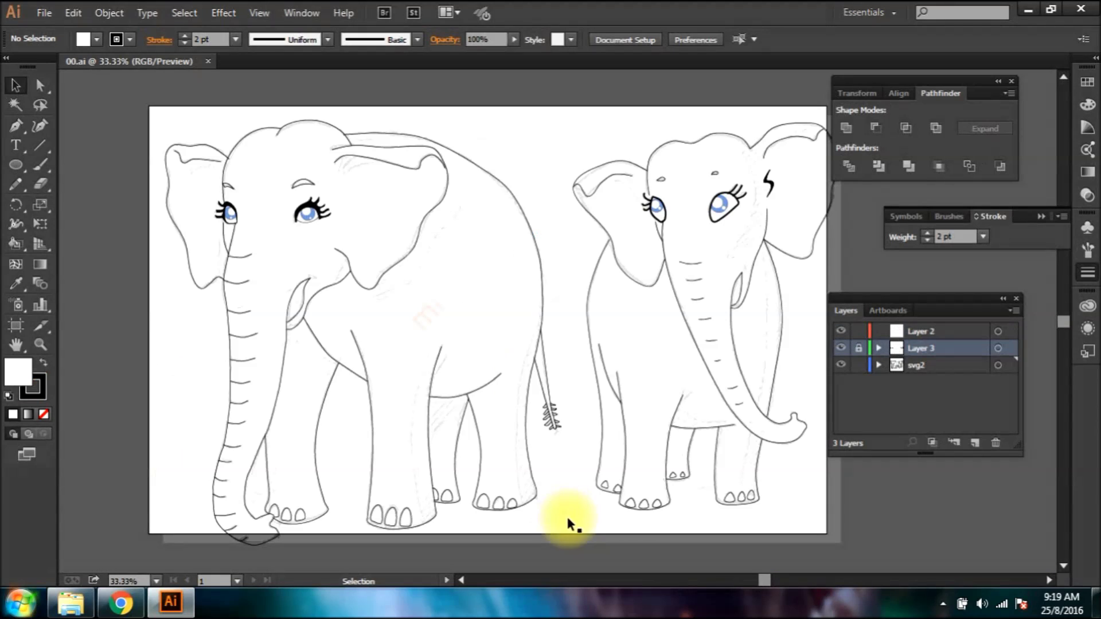
# Hide the remaining scanned sketch and group the line paths of the left elephant.
pyautogui.click(569, 511)
pyautogui.hotkey('ctrl', '3')
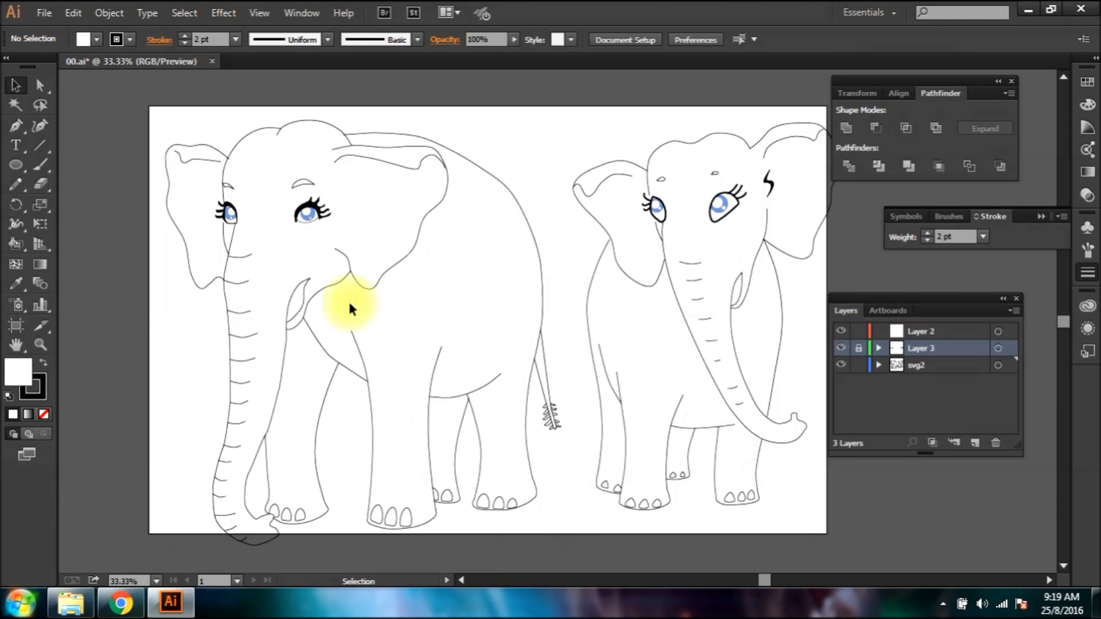
pyautogui.moveTo(108, 86)
pyautogui.mouseDown()
pyautogui.moveTo(519, 441)
pyautogui.moveTo(563, 555)
pyautogui.mouseUp()
pyautogui.hotkey('ctrl', 'g')
pyautogui.moveTo(529, 390); pyautogui.dragTo(468, 373)
pyautogui.click(494, 83)
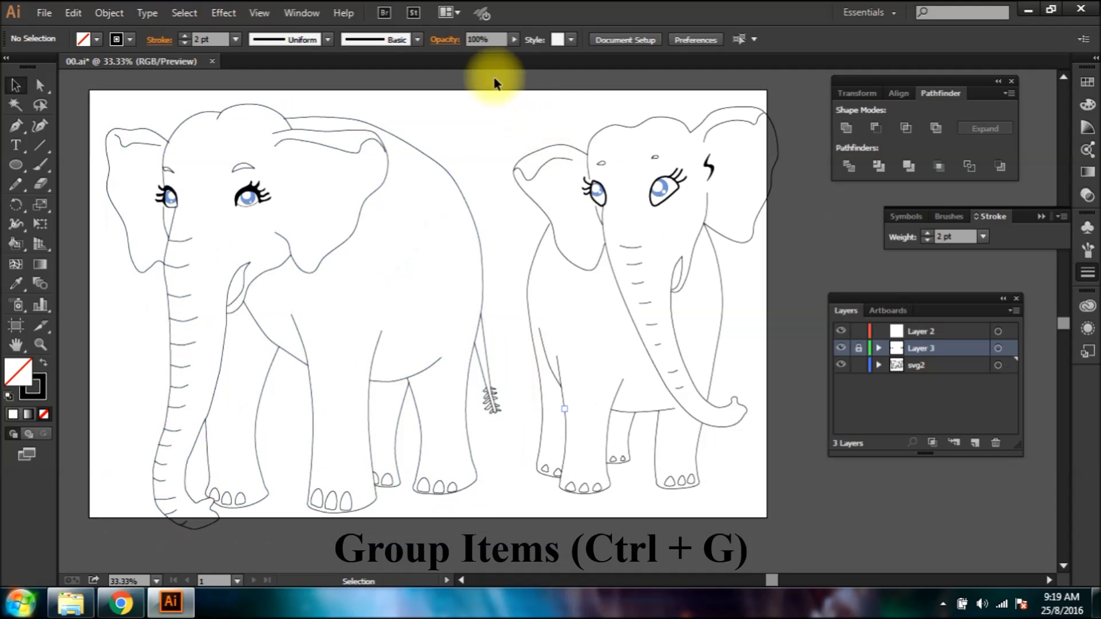
# Select all line paths of the right elephant and group them.
pyautogui.moveTo(495, 83); pyautogui.dragTo(804, 545)
pyautogui.click(511, 509)
pyautogui.moveTo(506, 548); pyautogui.dragTo(808, 189)
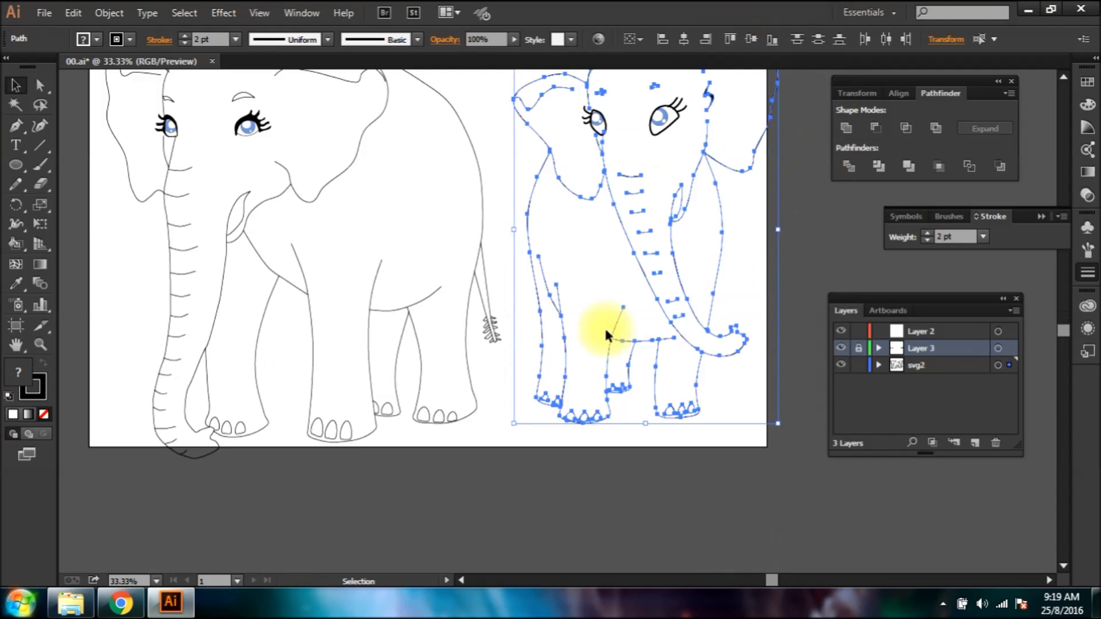
# Paint the left elephant's head, ears, trunk, body and legs grey #919191 with the Live Paint Bucket.
pyautogui.click(371, 360)
pyautogui.moveTo(322, 315); pyautogui.dragTo(418, 395)
pyautogui.click(14, 243)
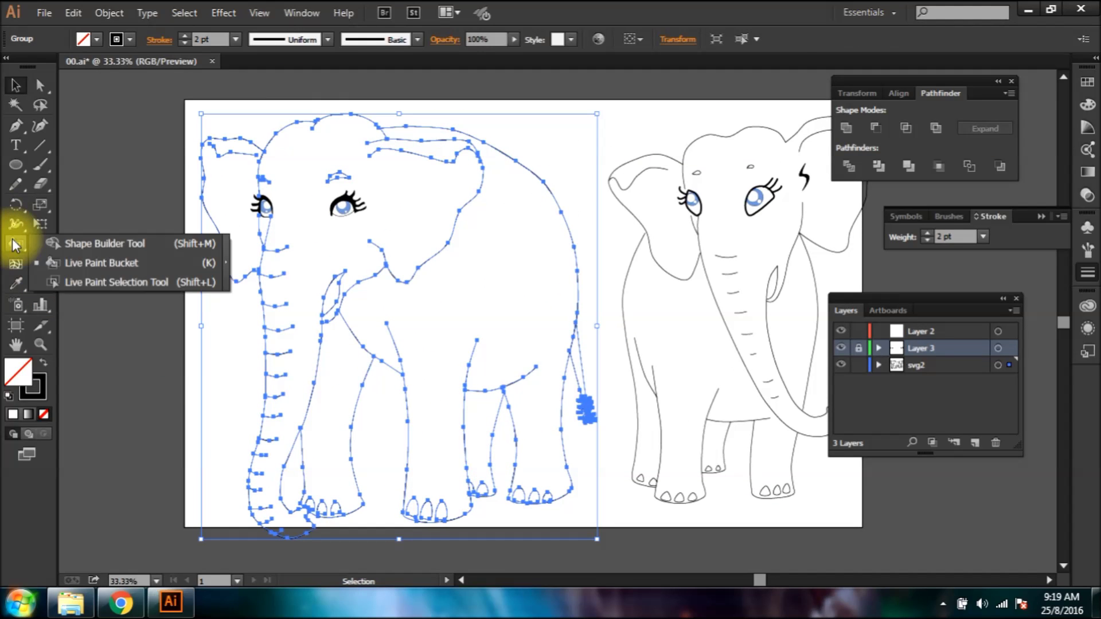
pyautogui.click(74, 263)
pyautogui.doubleClick(22, 376)
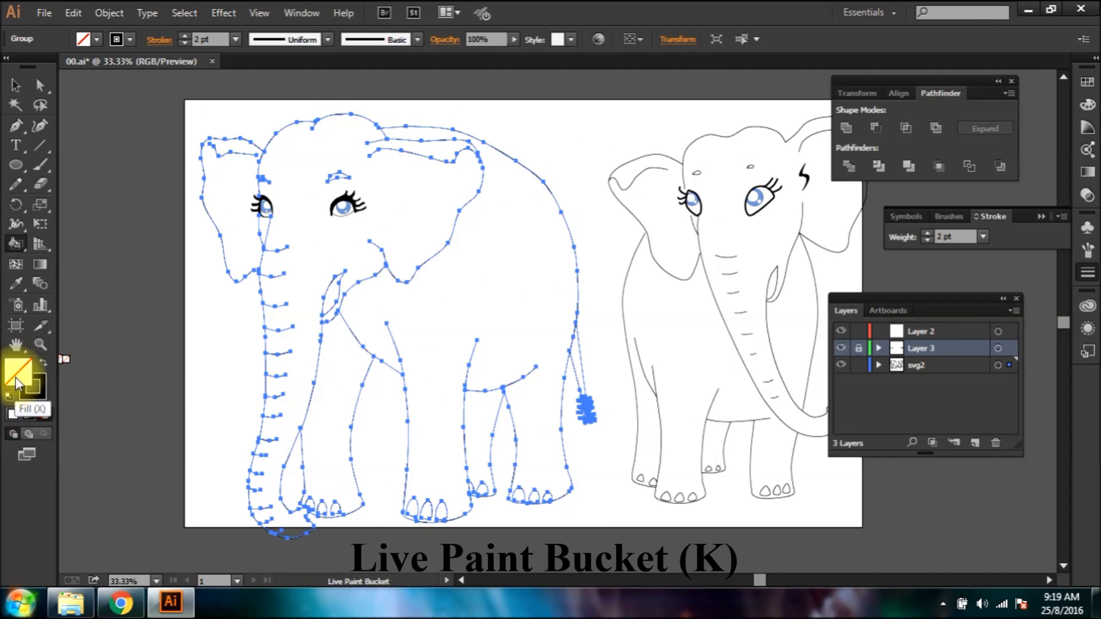
pyautogui.moveTo(290, 406); pyautogui.dragTo(293, 369)
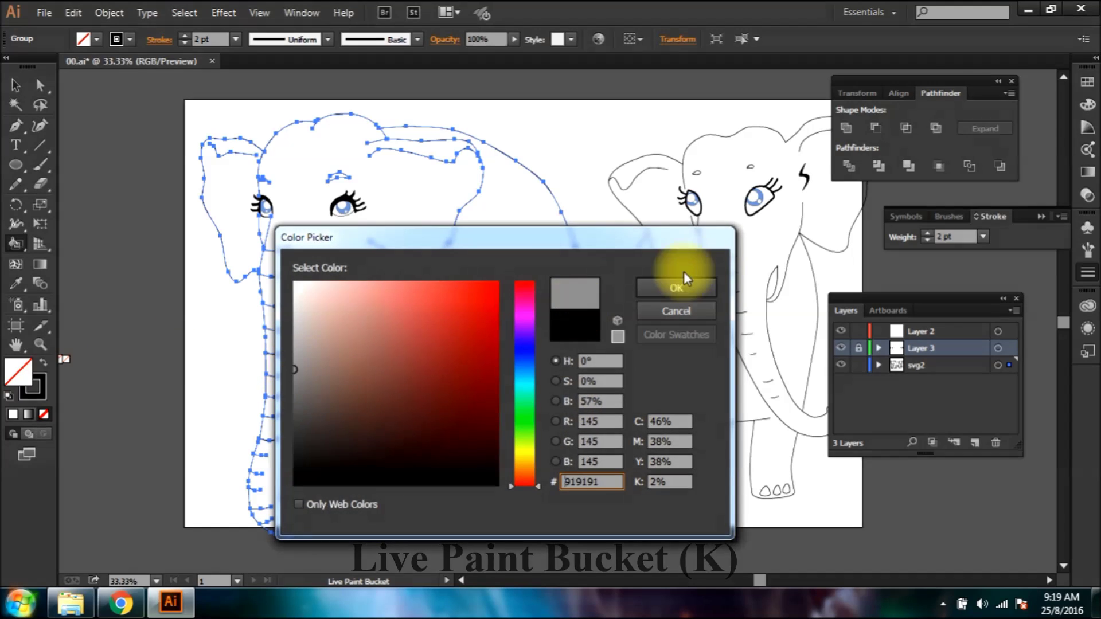
pyautogui.click(676, 288)
pyautogui.click(484, 247)
pyautogui.click(367, 256)
pyautogui.click(335, 370)
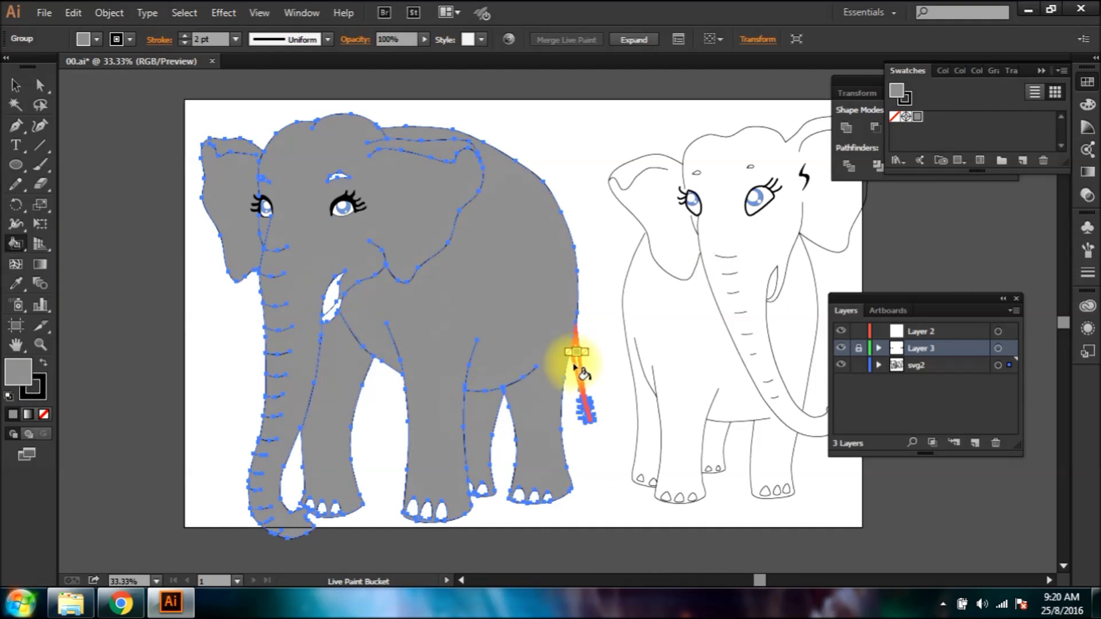
# Select the right elephant and paint its body, trunk, ears and legs in the same grey with the Live Paint Bucket.
pyautogui.press('v')
pyautogui.click(658, 274)
pyautogui.click(659, 269)
pyautogui.press('k')
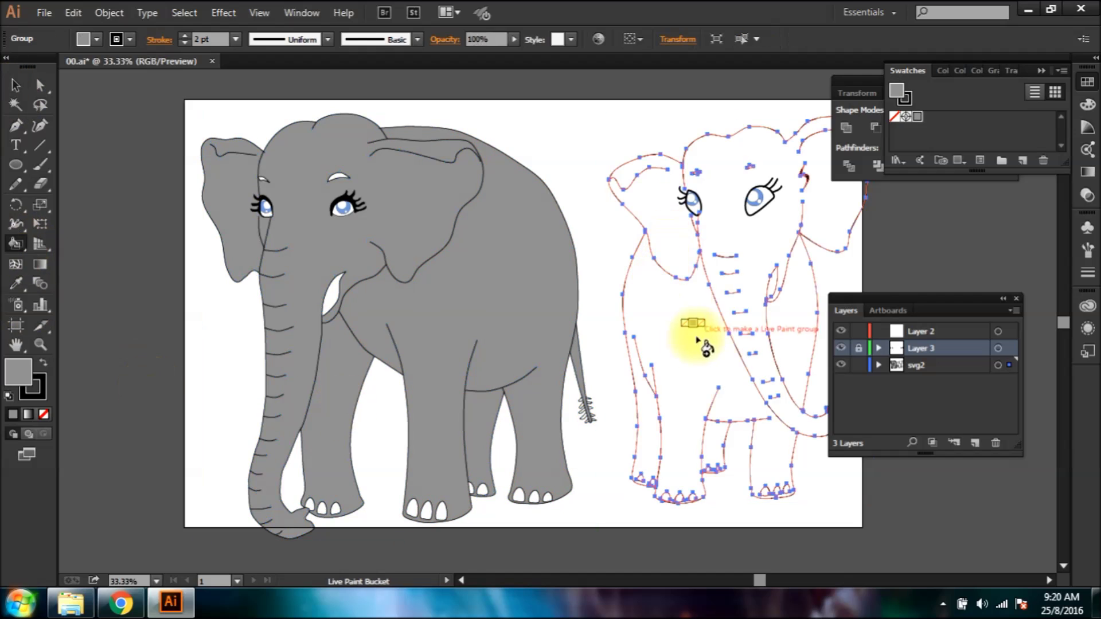
pyautogui.click(693, 350)
pyautogui.click(743, 321)
pyautogui.click(787, 293)
pyautogui.press('v')
# Select both elephants and paint their mouths red with the Live Paint Bucket.
pyautogui.click(154, 175)
pyautogui.click(442, 401)
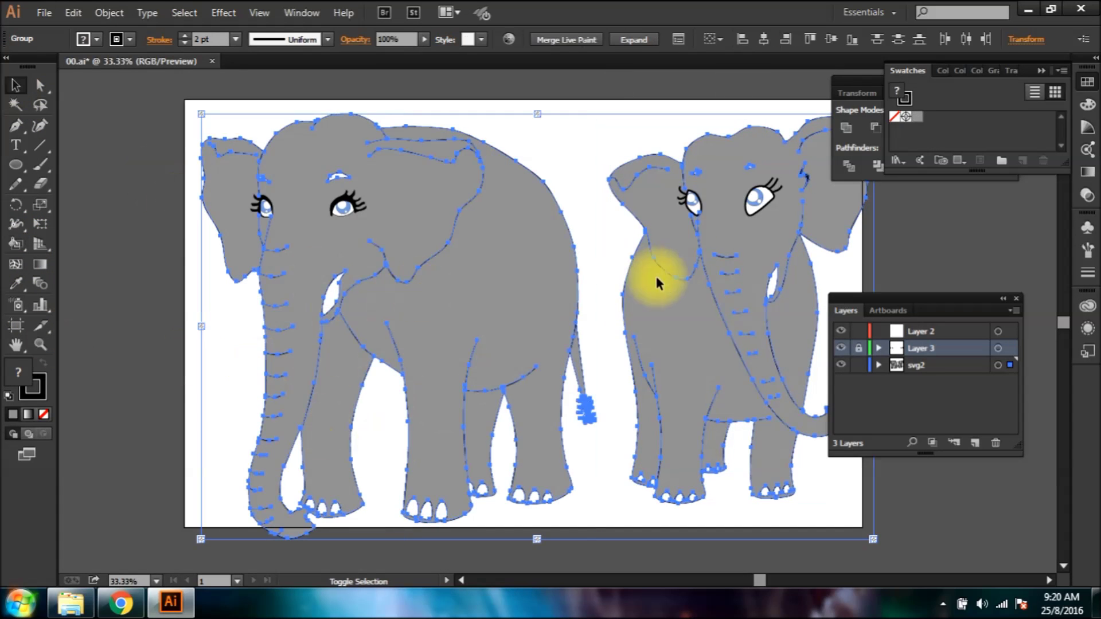
pyautogui.click(15, 243)
pyautogui.doubleClick(18, 372)
pyautogui.click(479, 291)
pyautogui.click(672, 287)
pyautogui.click(333, 295)
pyautogui.click(704, 322)
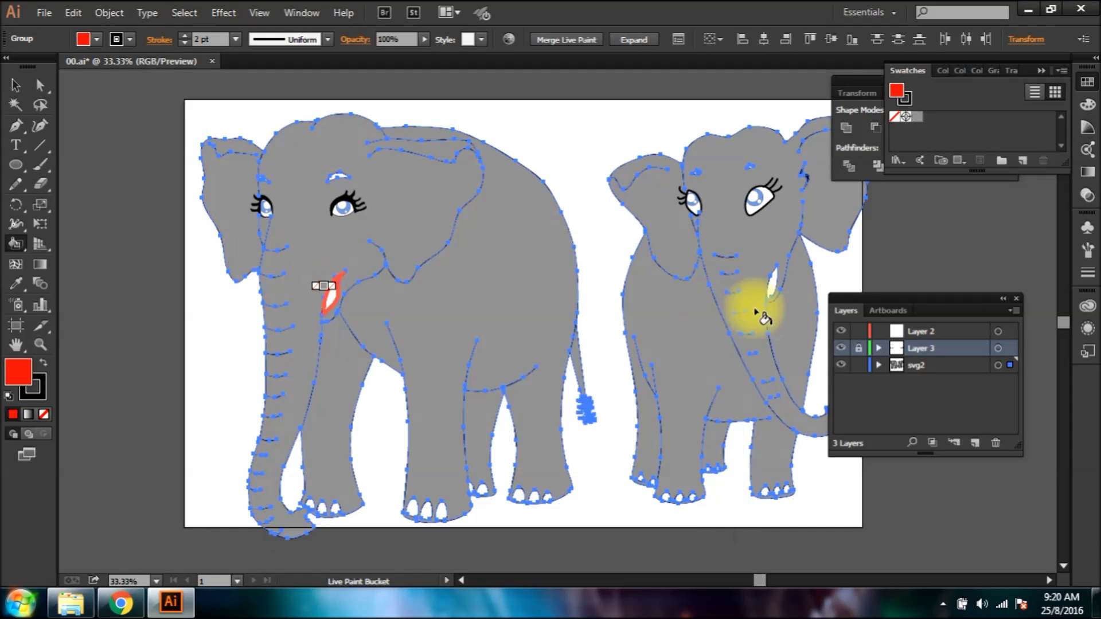
pyautogui.click(772, 284)
pyautogui.click(703, 322)
# Set the Live Paint fill to black and paint the left elephant's eyebrows.
pyautogui.doubleClick(18, 372)
pyautogui.click(295, 484)
pyautogui.click(661, 293)
pyautogui.click(338, 177)
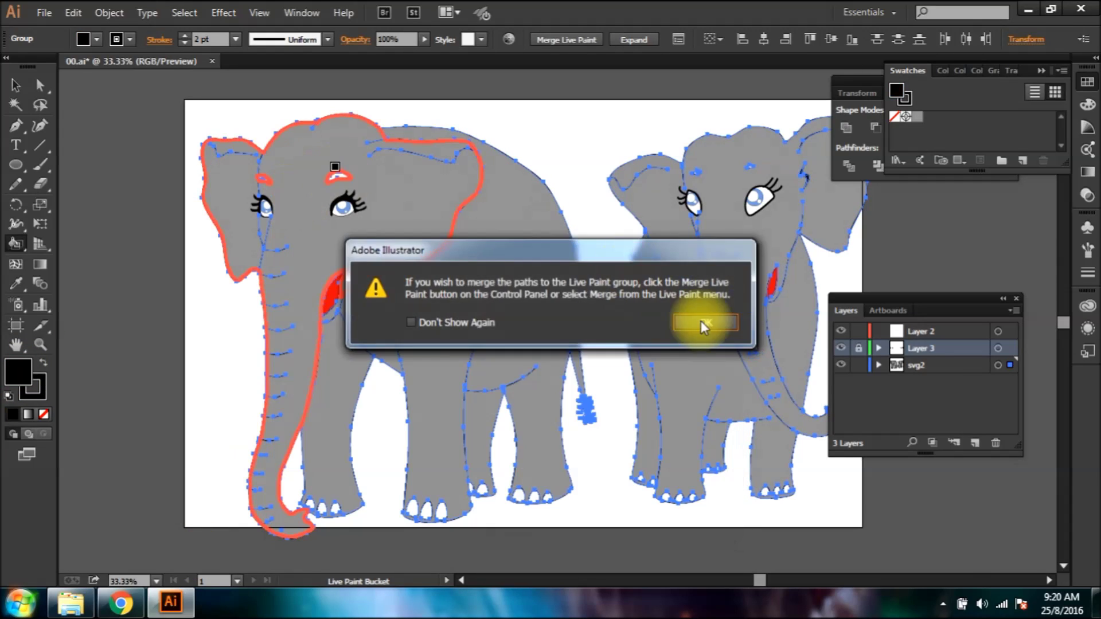
pyautogui.click(701, 321)
pyautogui.click(346, 187)
pyautogui.click(703, 322)
# Paint the right elephant's eyebrows black with the Live Paint Bucket.
pyautogui.hotkey('ctrl', '+')
pyautogui.hotkey('ctrl', '+')
pyautogui.moveTo(193, 185); pyautogui.dragTo(43, 124)
pyautogui.click(280, 333)
pyautogui.click(512, 232)
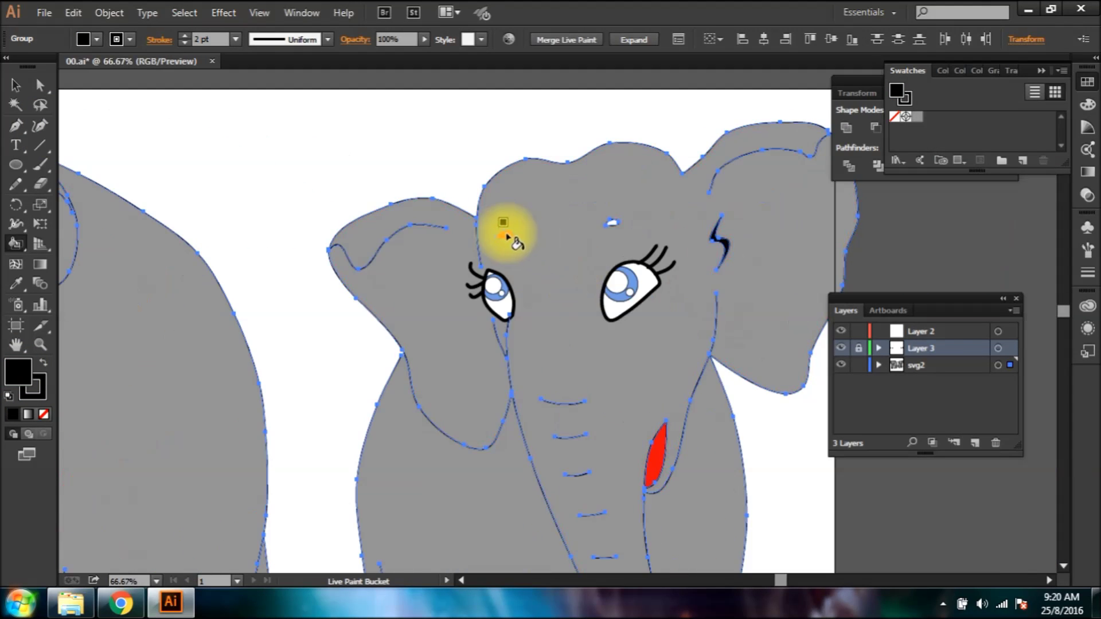
pyautogui.click(705, 322)
pyautogui.click(615, 224)
pyautogui.hotkey('ctrl', '-')
pyautogui.hotkey('ctrl', '-')
# Paint the three toenails of the left elephant's far front foot dark grey with the Live Paint Bucket.
pyautogui.press('v')
pyautogui.click(432, 542)
pyautogui.hotkey('ctrl', '+')
pyautogui.hotkey('ctrl', '+')
pyautogui.hotkey('ctrl', '+')
pyautogui.moveTo(370, 478)
pyautogui.mouseDown()
pyautogui.moveTo(506, 344)
pyautogui.moveTo(506, 417)
pyautogui.mouseUp()
pyautogui.click(165, 459)
pyautogui.click(15, 244)
pyautogui.doubleClick(18, 372)
pyautogui.click(295, 441)
pyautogui.press('Return')
pyautogui.click(157, 386)
pyautogui.click(194, 397)
pyautogui.click(234, 397)
# Paint the toenails on the left elephant's near front foot and hind feet in the same dark grey.
pyautogui.click(466, 400)
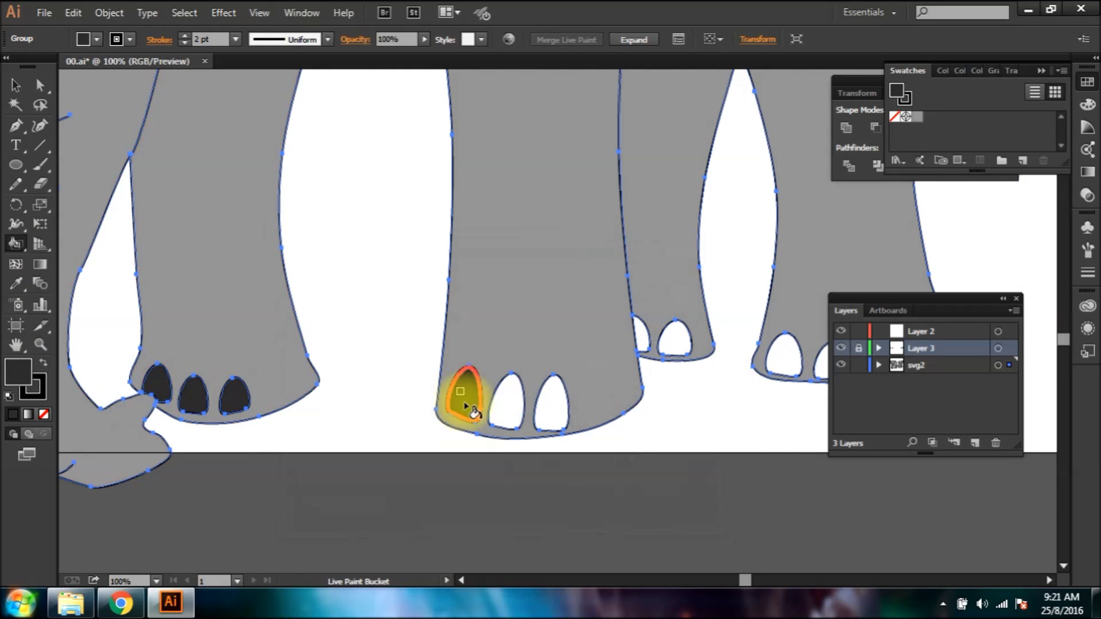
pyautogui.click(506, 402)
pyautogui.click(550, 405)
pyautogui.click(641, 337)
pyautogui.click(676, 342)
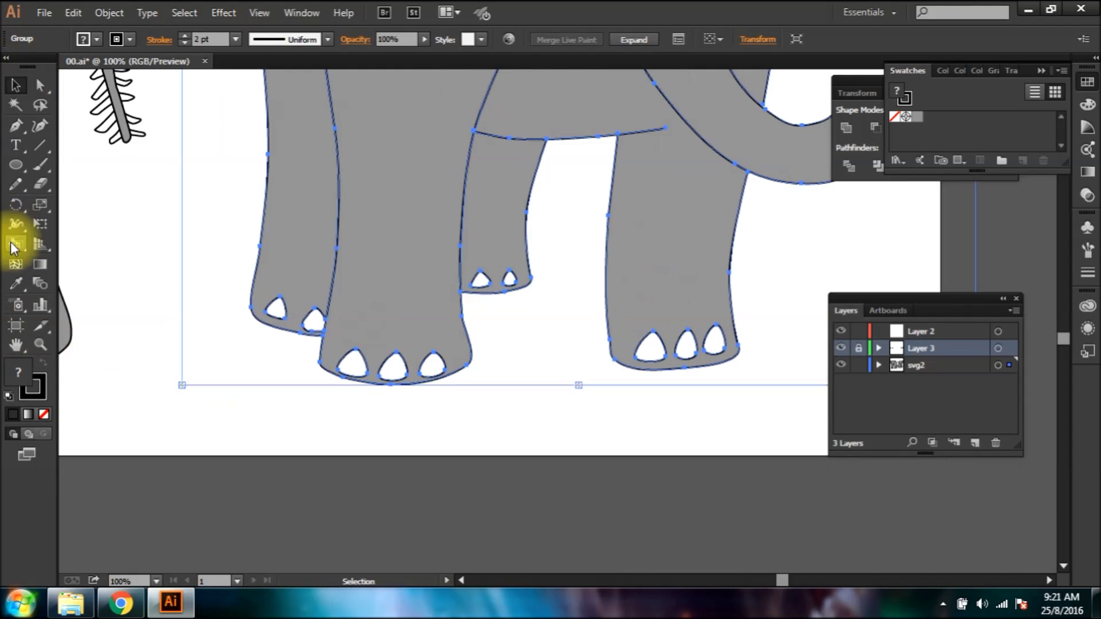
# Paint all toenails on the right elephant's four feet dark grey with the Live Paint Bucket.
pyautogui.click(14, 248)
pyautogui.moveTo(277, 310); pyautogui.dragTo(314, 319)
pyautogui.moveTo(353, 365); pyautogui.dragTo(433, 364)
pyautogui.moveTo(481, 280); pyautogui.dragTo(510, 280)
pyautogui.moveTo(651, 347); pyautogui.dragTo(715, 340)
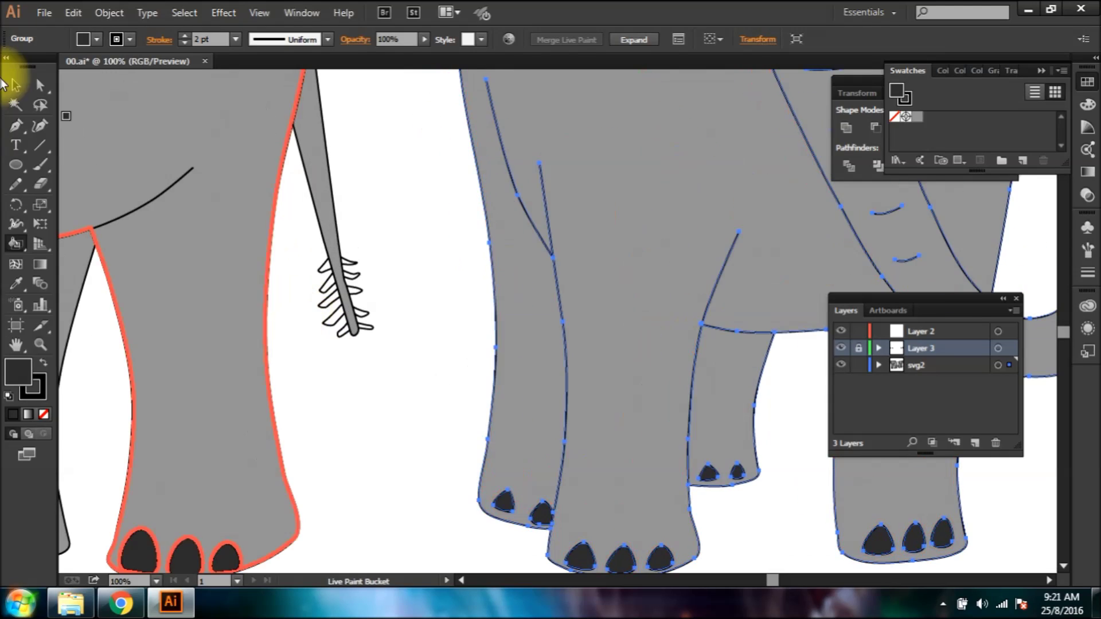
# Set the Live Paint fill to black #000000 and paint the hairs of the left elephant's tail tuft.
pyautogui.keyDown('ctrl'); pyautogui.click(306, 202); pyautogui.keyUp('ctrl')
pyautogui.scroll(2, 305, 203)
pyautogui.moveTo(232, 285); pyautogui.dragTo(362, 349)
pyautogui.keyDown('ctrl'); pyautogui.click(361, 349); pyautogui.keyUp('ctrl')
pyautogui.doubleClick(18, 376)
pyautogui.click(676, 288)
pyautogui.doubleClick(26, 376)
pyautogui.click(329, 486)
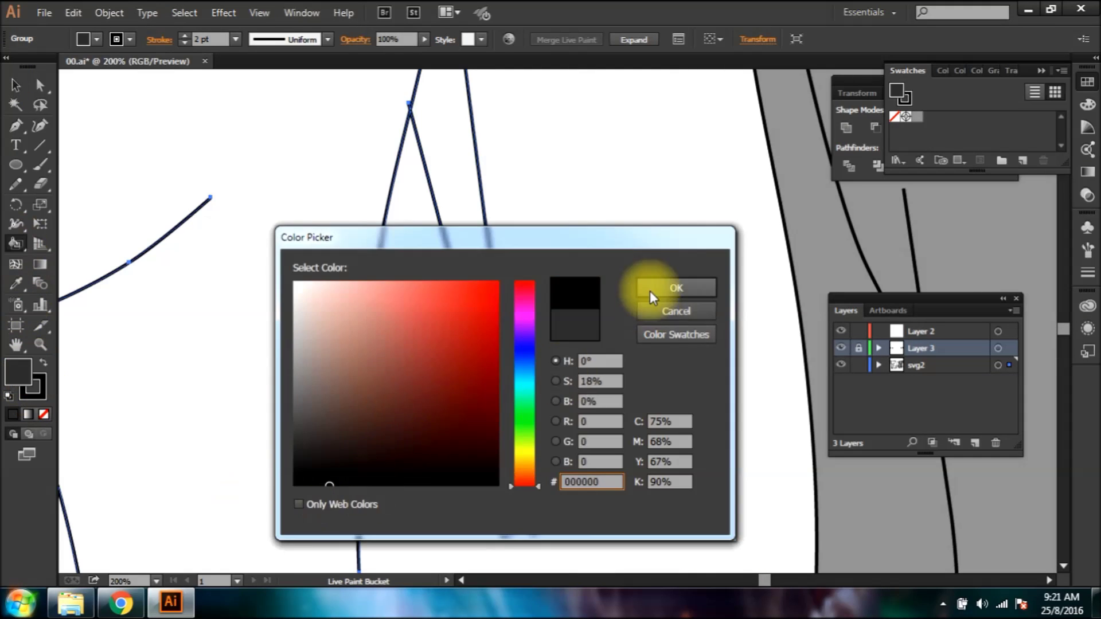
pyautogui.click(653, 296)
pyautogui.click(15, 85)
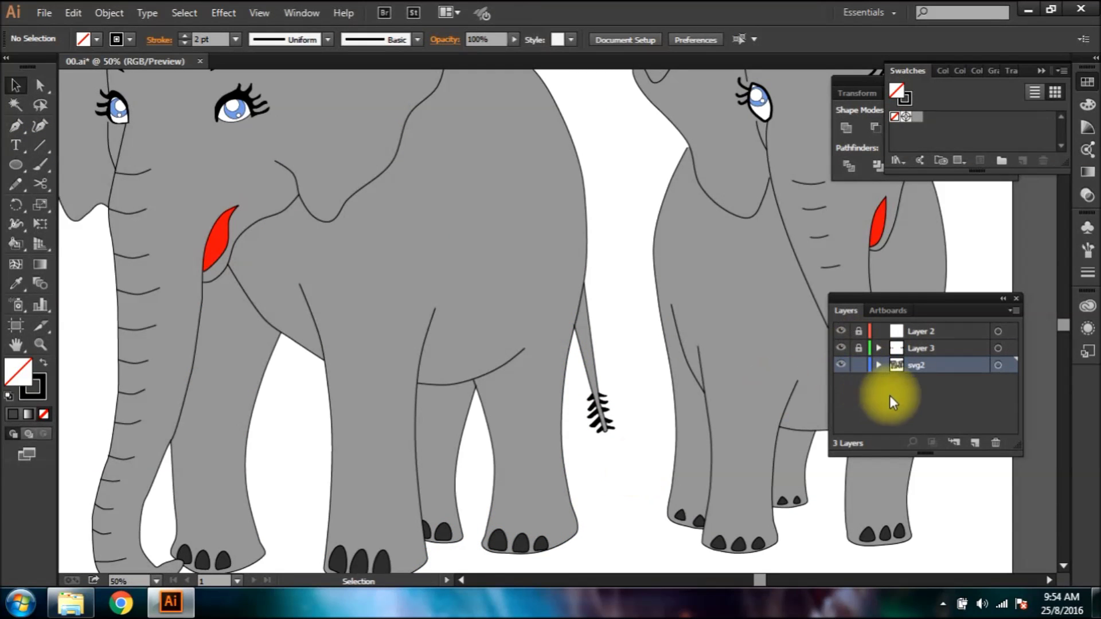
# Draw a Pencil shading curve down the left elephant's near hind leg, from its rear outline to the foot.
pyautogui.keyDown('ctrl'); pyautogui.click(585, 498); pyautogui.keyUp('ctrl')
pyautogui.keyDown('ctrl'); pyautogui.click(573, 410); pyautogui.keyUp('ctrl')
pyautogui.keyDown('ctrl'); pyautogui.click(525, 264); pyautogui.keyUp('ctrl')
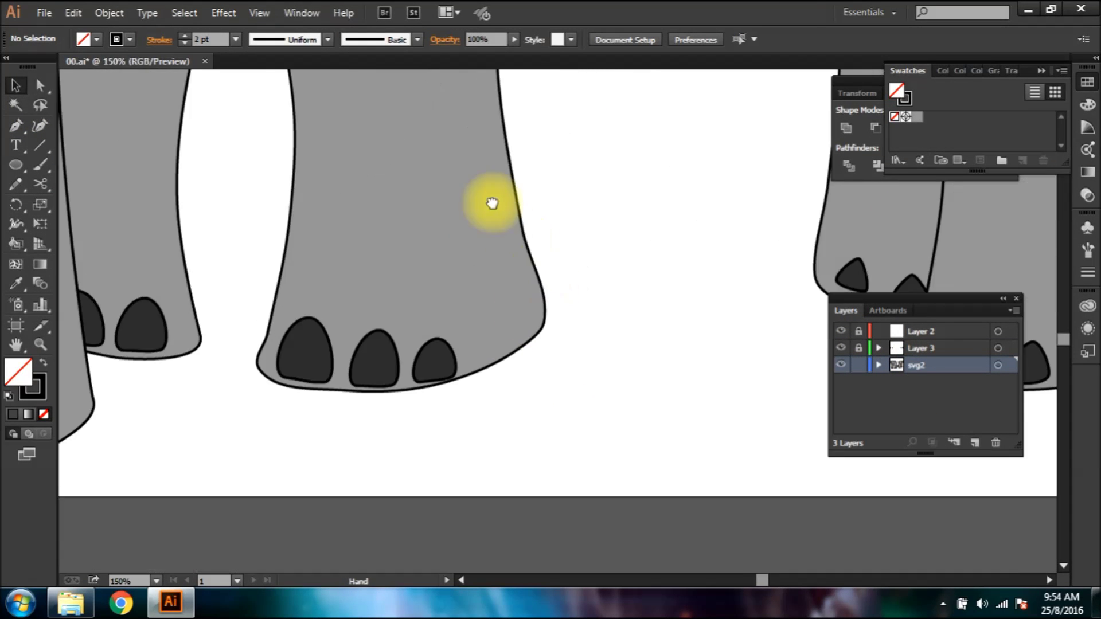
pyautogui.moveTo(492, 204); pyautogui.dragTo(532, 407)
pyautogui.click(16, 184)
pyautogui.scroll(-1, 571, 98)
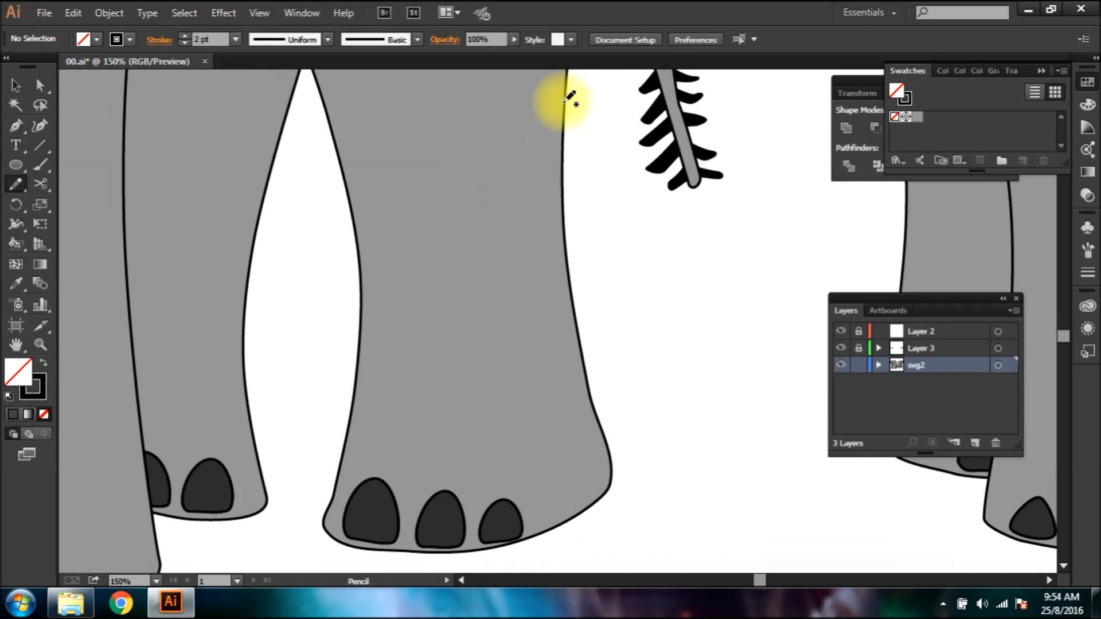
pyautogui.moveTo(565, 108)
pyautogui.mouseDown()
pyautogui.moveTo(517, 288)
pyautogui.moveTo(516, 416)
pyautogui.moveTo(551, 532)
pyautogui.mouseUp()
# Draw a Pencil shading curve on the left elephant's far hind leg, from the belly line to the leg's inner edge.
pyautogui.moveTo(308, 179)
pyautogui.mouseDown()
pyautogui.moveTo(533, 291)
pyautogui.moveTo(645, 323)
pyautogui.mouseUp()
pyautogui.moveTo(462, 322); pyautogui.dragTo(389, 304)
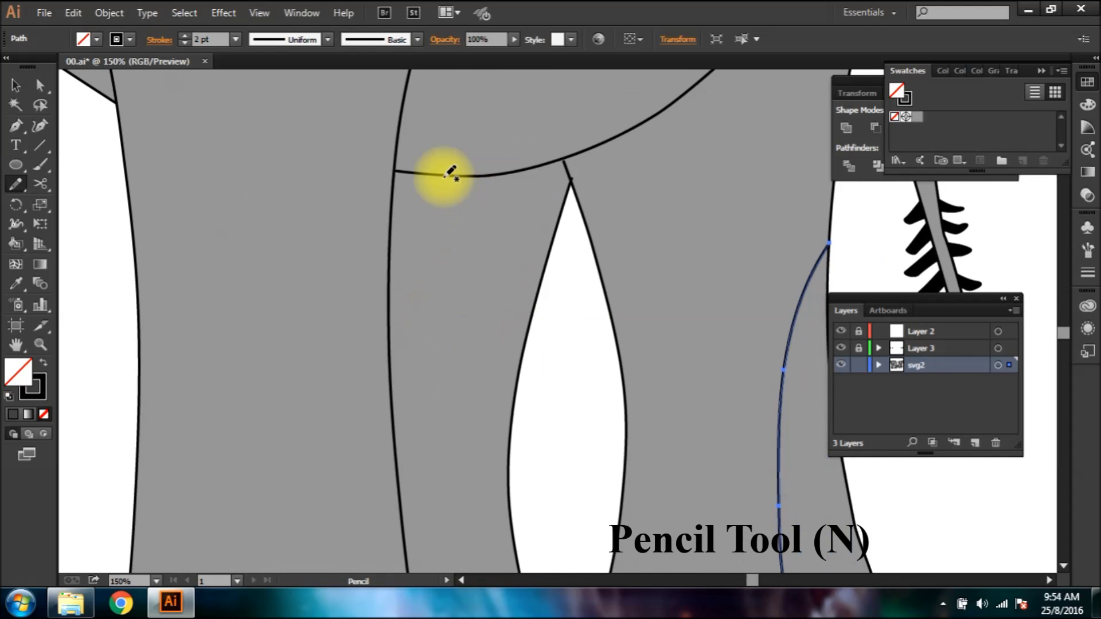
pyautogui.moveTo(445, 174); pyautogui.dragTo(465, 216)
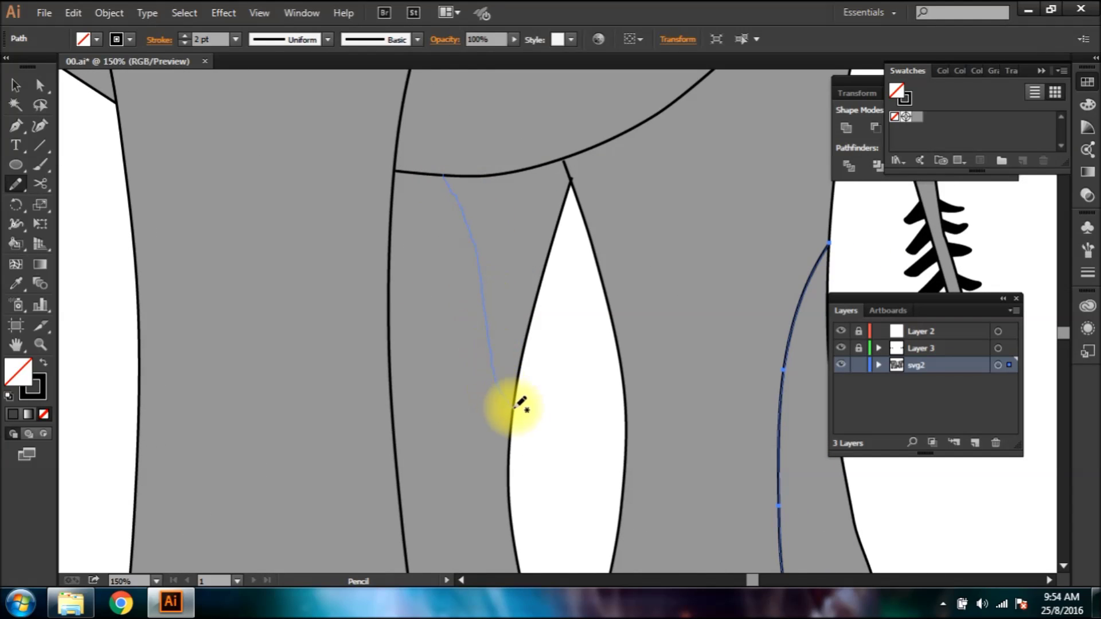
pyautogui.moveTo(513, 407); pyautogui.dragTo(511, 408)
# Draw a Pencil shading curve across the left elephant's body from the ear's edge to the rear outline.
pyautogui.moveTo(482, 189); pyautogui.dragTo(441, 318)
pyautogui.moveTo(431, 128); pyautogui.dragTo(172, 355)
pyautogui.hotkey('ctrl', '-')
pyautogui.moveTo(402, 109); pyautogui.dragTo(444, 404)
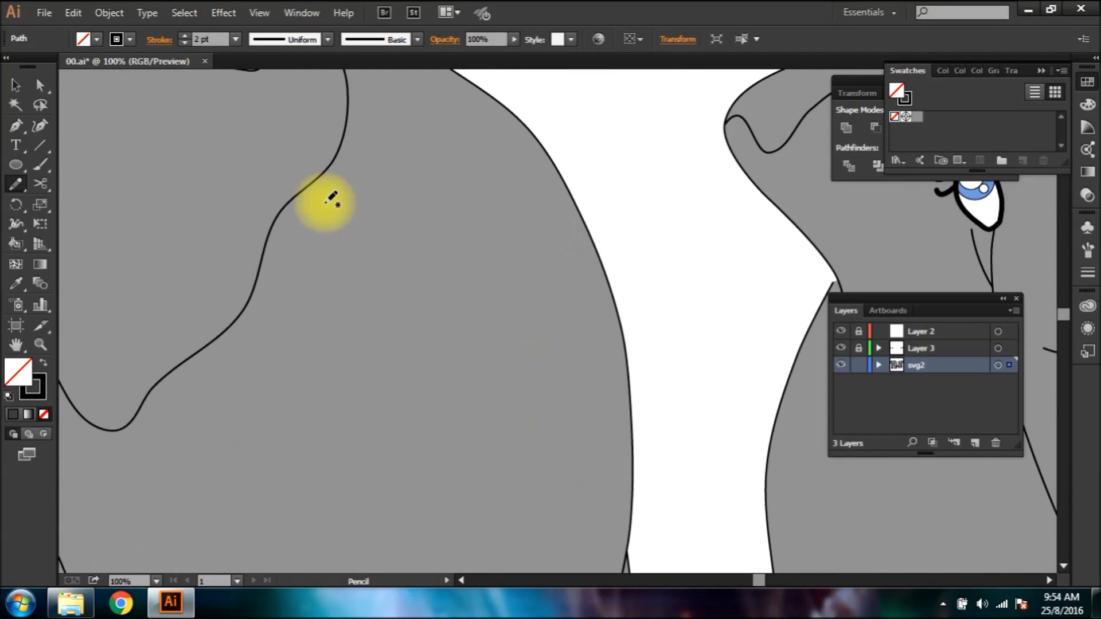
pyautogui.moveTo(329, 173)
pyautogui.mouseDown()
pyautogui.moveTo(543, 374)
pyautogui.moveTo(640, 375)
pyautogui.mouseUp()
# Draw Pencil shading curves down the rear sides of the left elephant's near and far front legs.
pyautogui.moveTo(397, 461)
pyautogui.mouseDown()
pyautogui.moveTo(526, 359)
pyautogui.moveTo(568, 120)
pyautogui.mouseUp()
pyautogui.moveTo(367, 516); pyautogui.dragTo(383, 287)
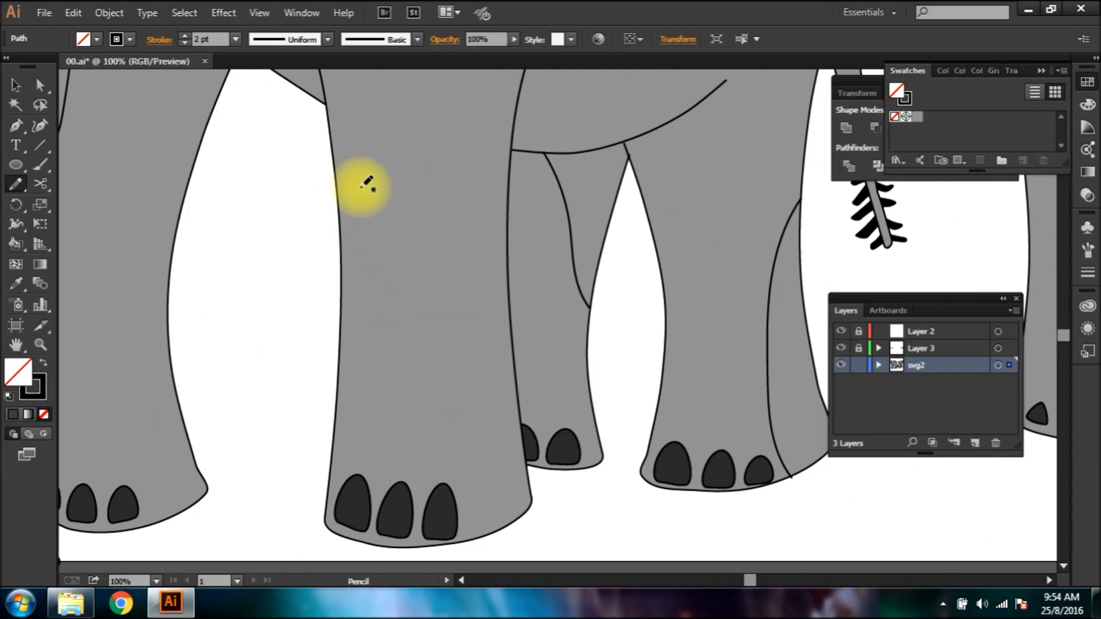
pyautogui.moveTo(514, 120)
pyautogui.mouseDown()
pyautogui.moveTo(474, 211)
pyautogui.moveTo(500, 527)
pyautogui.mouseUp()
pyautogui.hscroll(-5, 381, 327)
pyautogui.moveTo(383, 274); pyautogui.dragTo(361, 370)
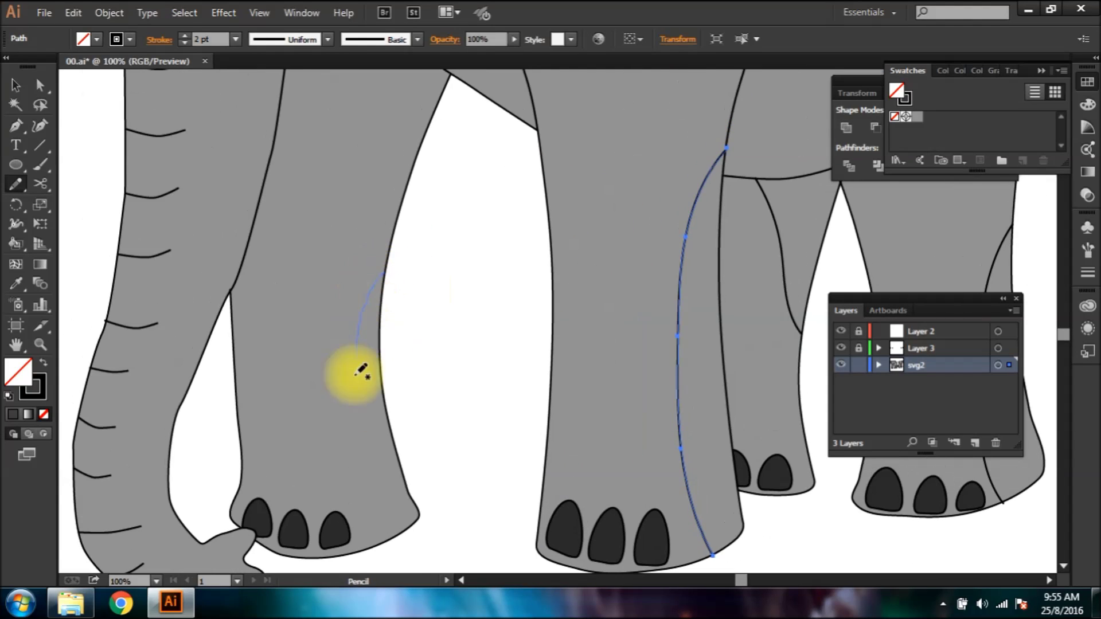
pyautogui.moveTo(370, 545); pyautogui.dragTo(370, 548)
# Draw a Pencil shading curve on the left elephant's chest, from the chest line down to the top of the near front leg.
pyautogui.scroll(5, 450, 442)
pyautogui.moveTo(389, 251); pyautogui.dragTo(473, 278)
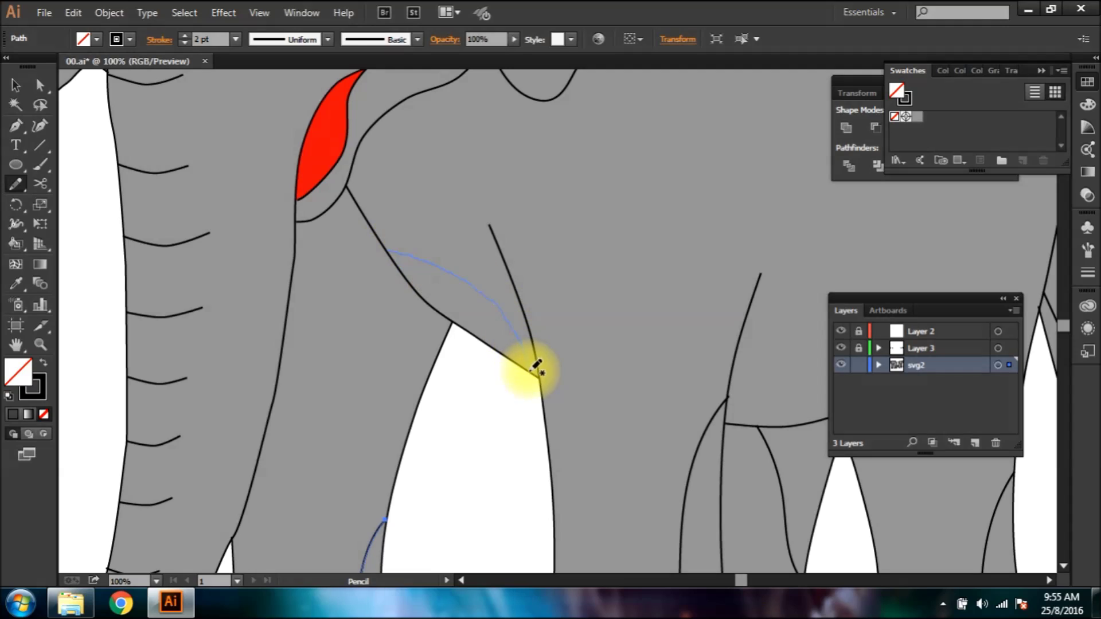
pyautogui.moveTo(530, 372); pyautogui.dragTo(532, 373)
pyautogui.click(16, 85)
pyautogui.click(458, 489)
pyautogui.keyDown('ctrl'); pyautogui.keyDown('alt'); pyautogui.click(469, 464); pyautogui.keyUp('alt'); pyautogui.keyUp('ctrl')
pyautogui.moveTo(500, 427); pyautogui.dragTo(368, 428)
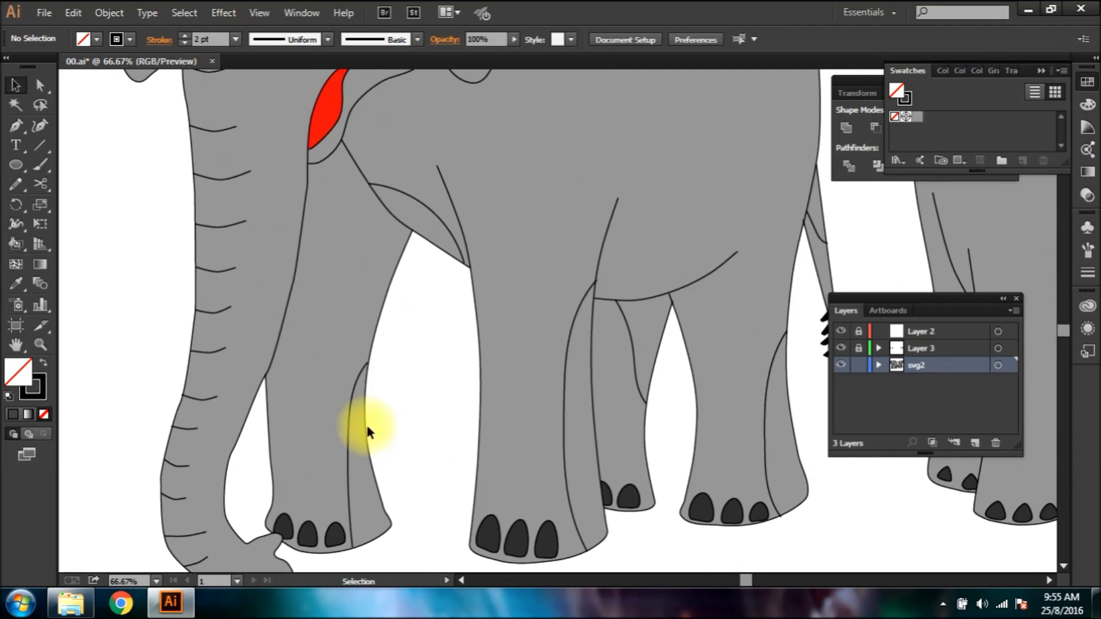
# Set the Live Paint fill colour to 595959 and merge all the artwork, including the new shading curves, into the Live Paint group.
pyautogui.hotkey('ctrl', 'a')
pyautogui.click(15, 243)
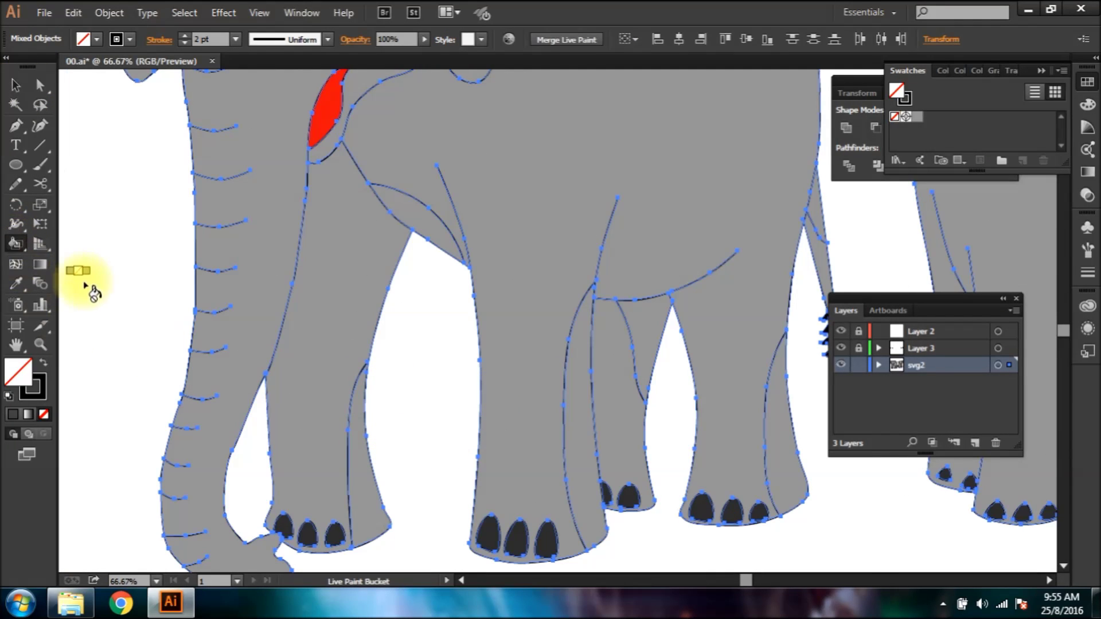
pyautogui.doubleClick(18, 373)
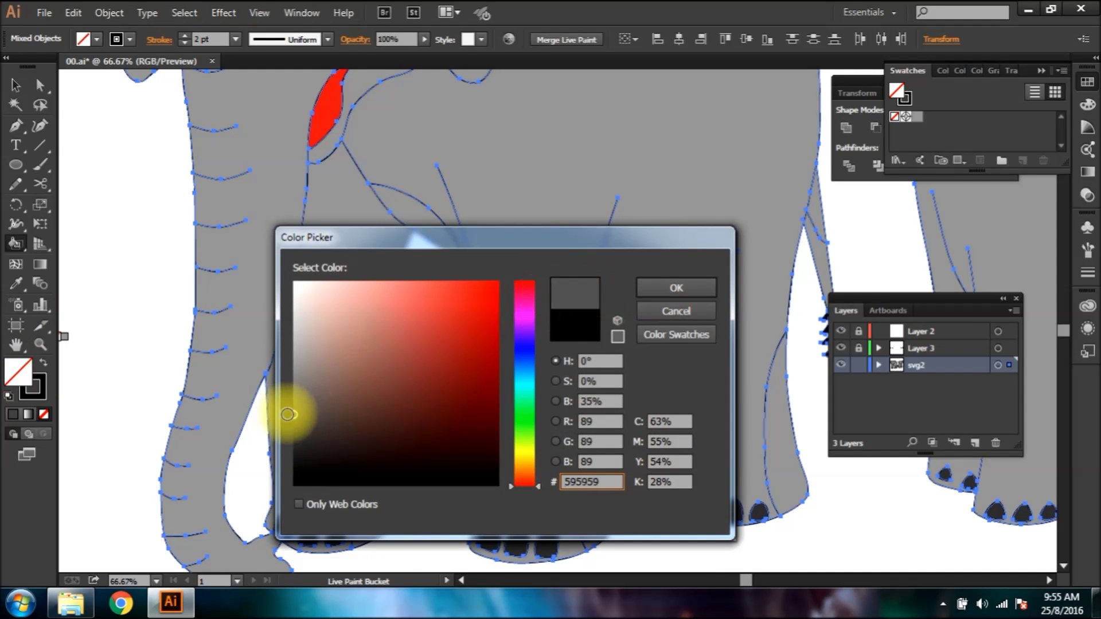
pyautogui.click(645, 288)
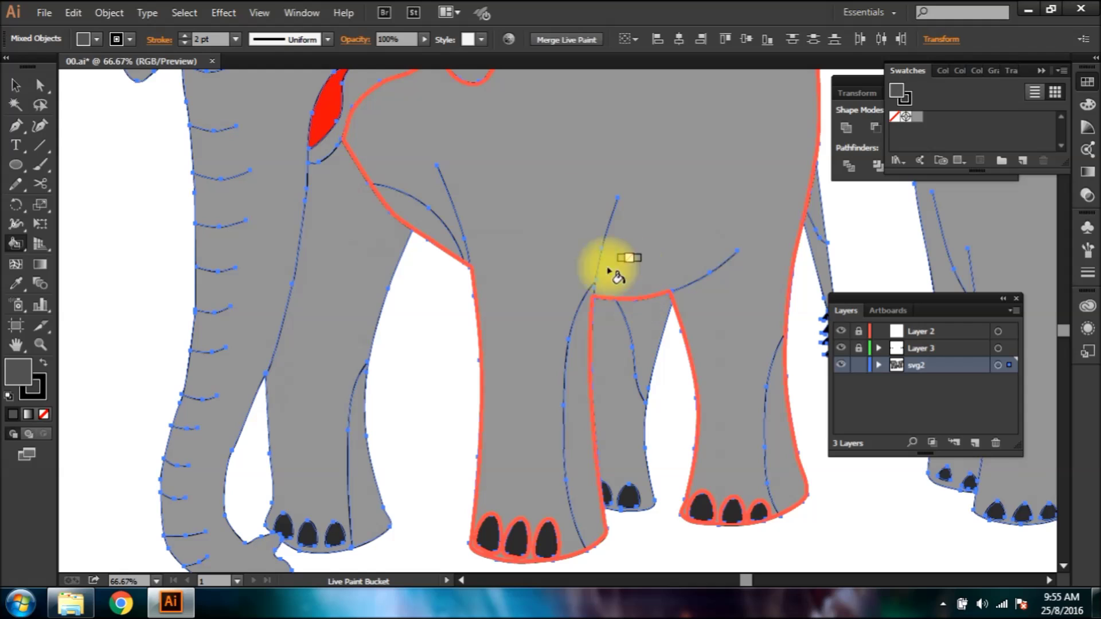
pyautogui.click(580, 50)
pyautogui.click(661, 331)
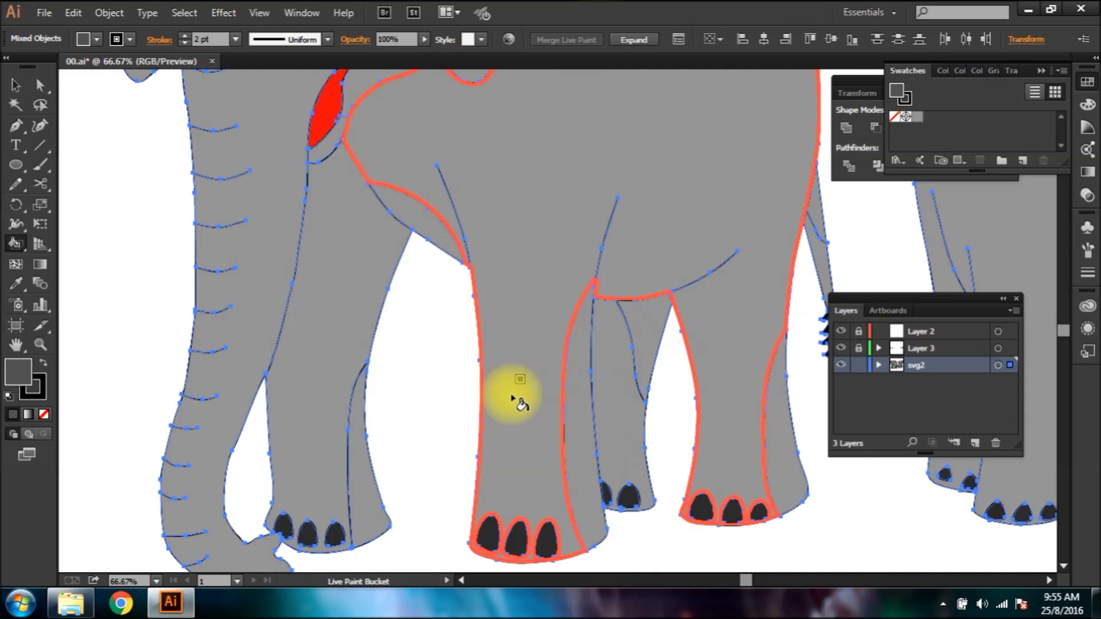
# Fill the shading areas on the left elephant's legs, chest and tail with the dark grey using the Live Paint Bucket.
pyautogui.click(365, 499)
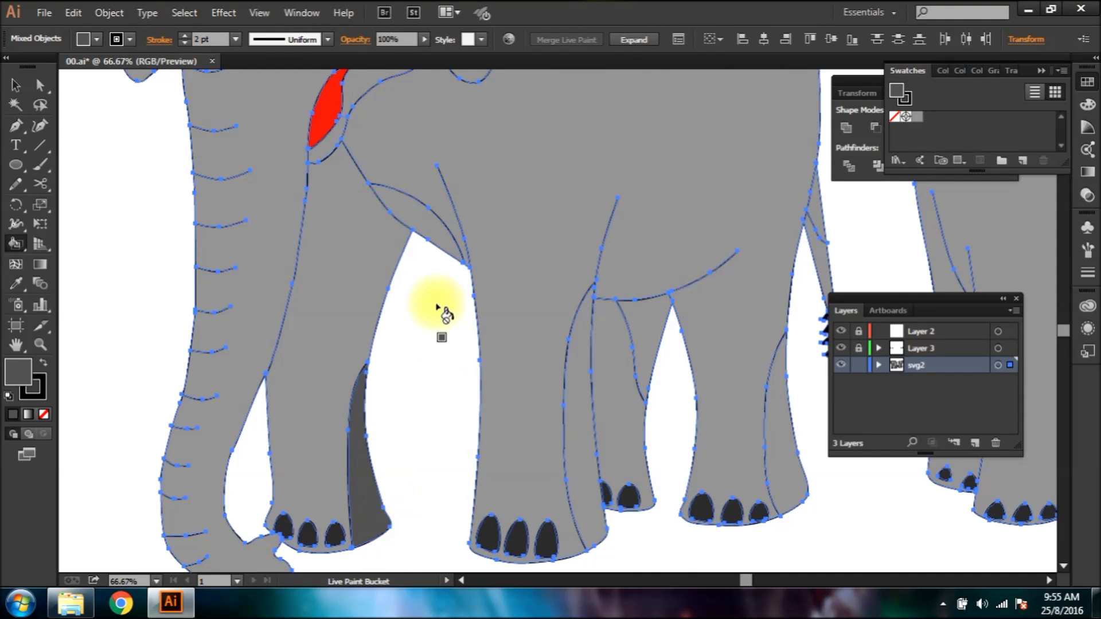
pyautogui.click(425, 226)
pyautogui.click(577, 450)
pyautogui.click(654, 337)
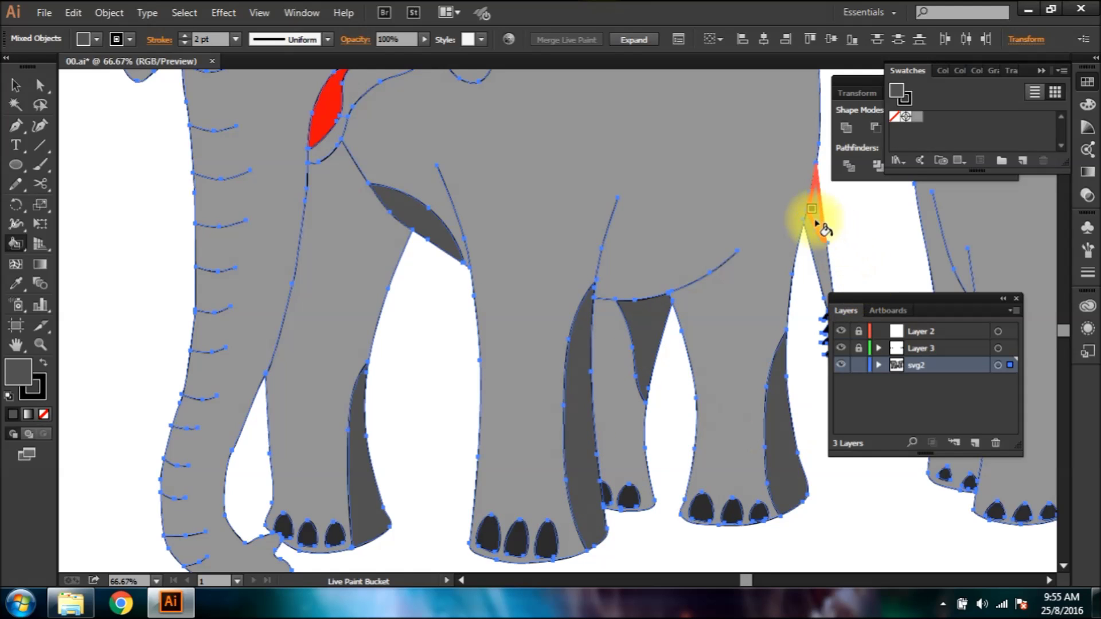
pyautogui.click(15, 85)
pyautogui.click(155, 343)
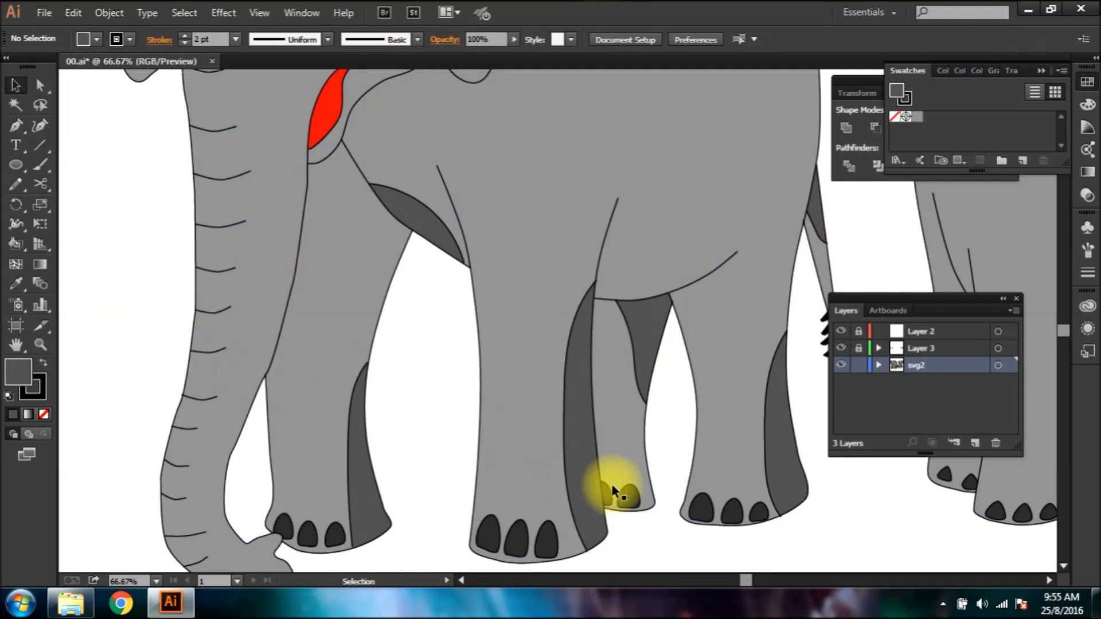
# Expand all the Live Paint artwork into regular editable paths.
pyautogui.hotkey('ctrl', 'a')
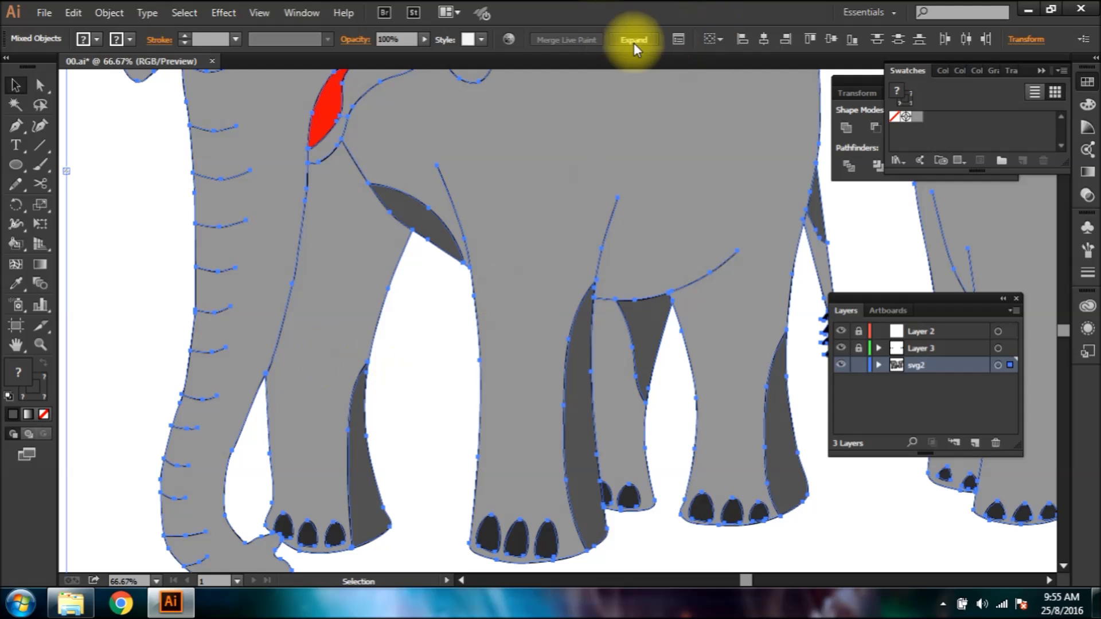
pyautogui.hotkey('ctrl', 'g')
pyautogui.click(40, 84)
pyautogui.click(432, 324)
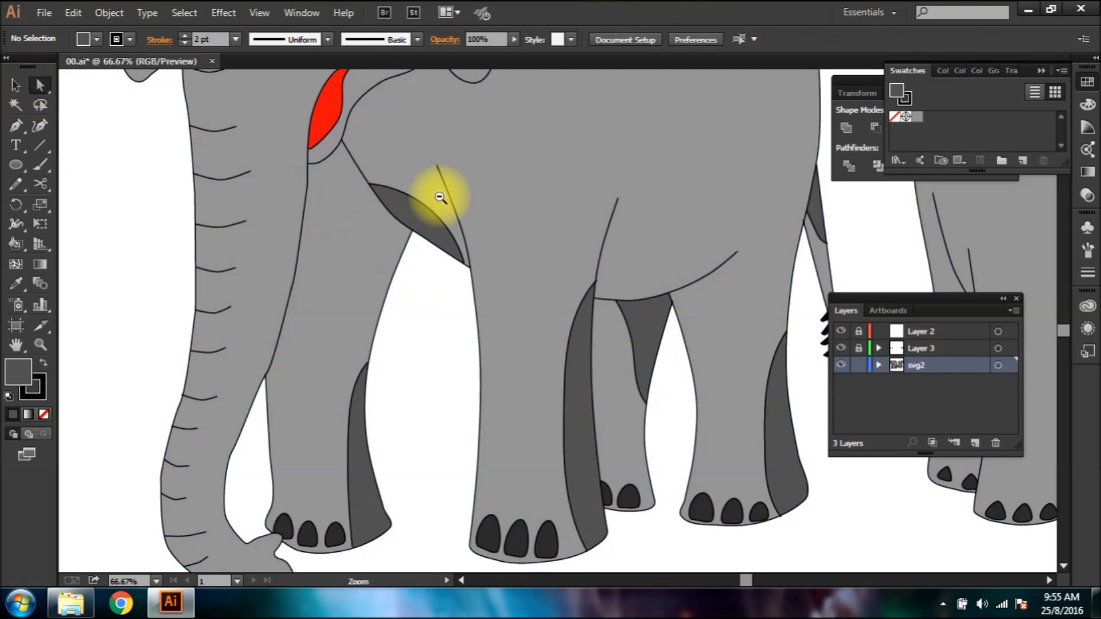
# Delete the black boundary stroke along the upper edge of the left elephant's chest shading.
pyautogui.keyDown('ctrl'); pyautogui.keyDown('alt'); pyautogui.click(503, 250); pyautogui.keyUp('alt'); pyautogui.keyUp('ctrl')
pyautogui.keyDown('ctrl'); pyautogui.keyDown('alt'); pyautogui.click(503, 250); pyautogui.keyUp('alt'); pyautogui.keyUp('ctrl')
pyautogui.keyDown('ctrl'); pyautogui.click(565, 340); pyautogui.keyUp('ctrl')
pyautogui.keyDown('ctrl'); pyautogui.click(566, 340); pyautogui.keyUp('ctrl')
pyautogui.keyDown('ctrl'); pyautogui.click(552, 321); pyautogui.keyUp('ctrl')
pyautogui.keyDown('ctrl'); pyautogui.click(548, 278); pyautogui.keyUp('ctrl')
pyautogui.keyDown('ctrl'); pyautogui.click(531, 286); pyautogui.keyUp('ctrl')
pyautogui.click(537, 379)
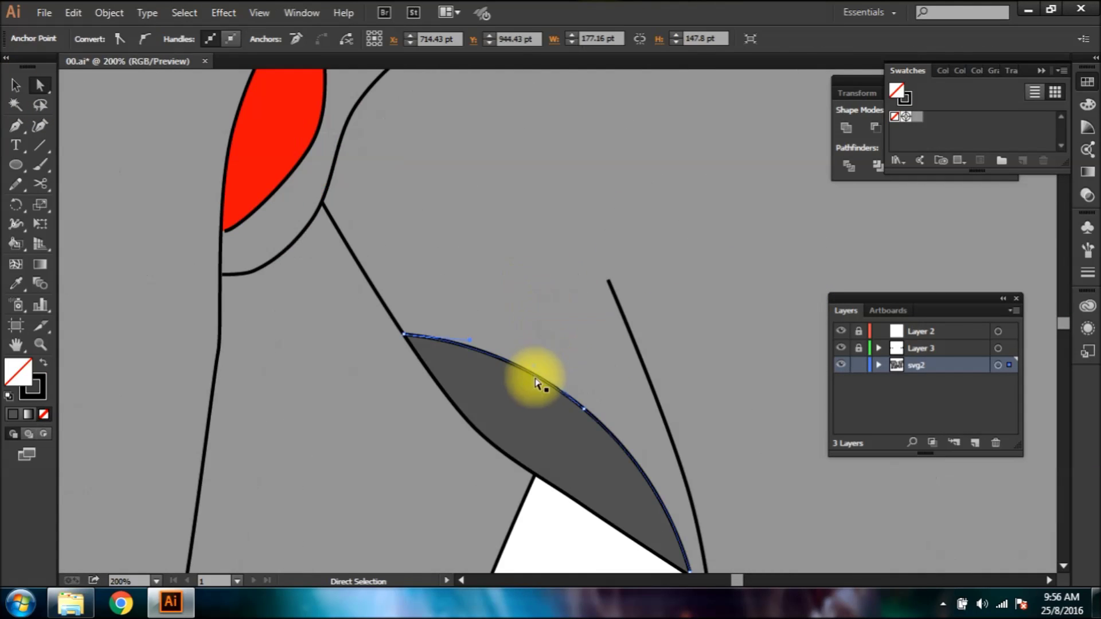
pyautogui.press('Delete')
pyautogui.press('Delete')
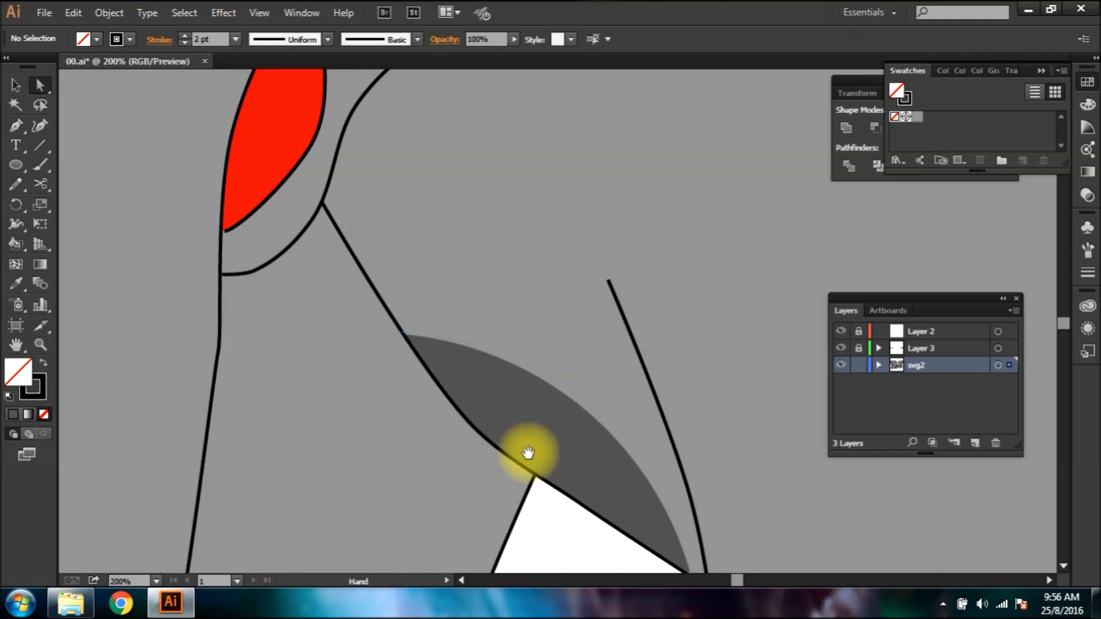
# Delete the black boundary strokes of the shading on the left elephant's front legs.
pyautogui.moveTo(528, 452); pyautogui.dragTo(548, 241)
pyautogui.click(472, 367)
pyautogui.press('Delete')
pyautogui.press('Delete')
pyautogui.moveTo(553, 376); pyautogui.dragTo(290, 359)
pyautogui.click(593, 423)
pyautogui.press('Delete')
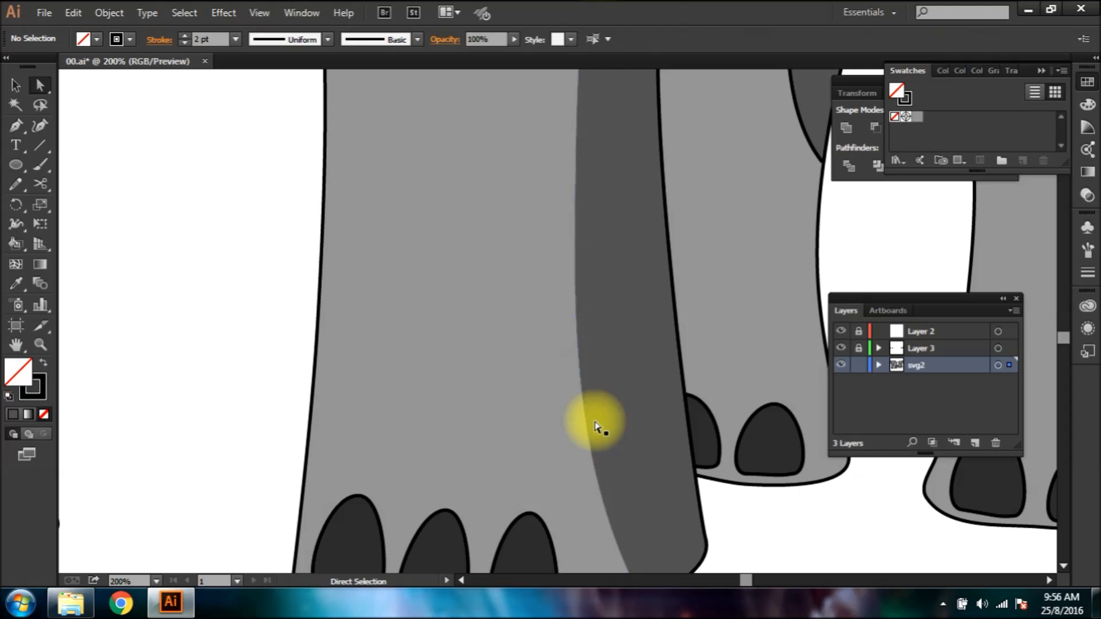
# Delete the black boundary strokes of the shading on the left elephant's hind legs and tail.
pyautogui.keyDown('ctrl'); pyautogui.keyDown('alt'); pyautogui.click(681, 279); pyautogui.keyUp('alt'); pyautogui.keyUp('ctrl')
pyautogui.click(467, 295)
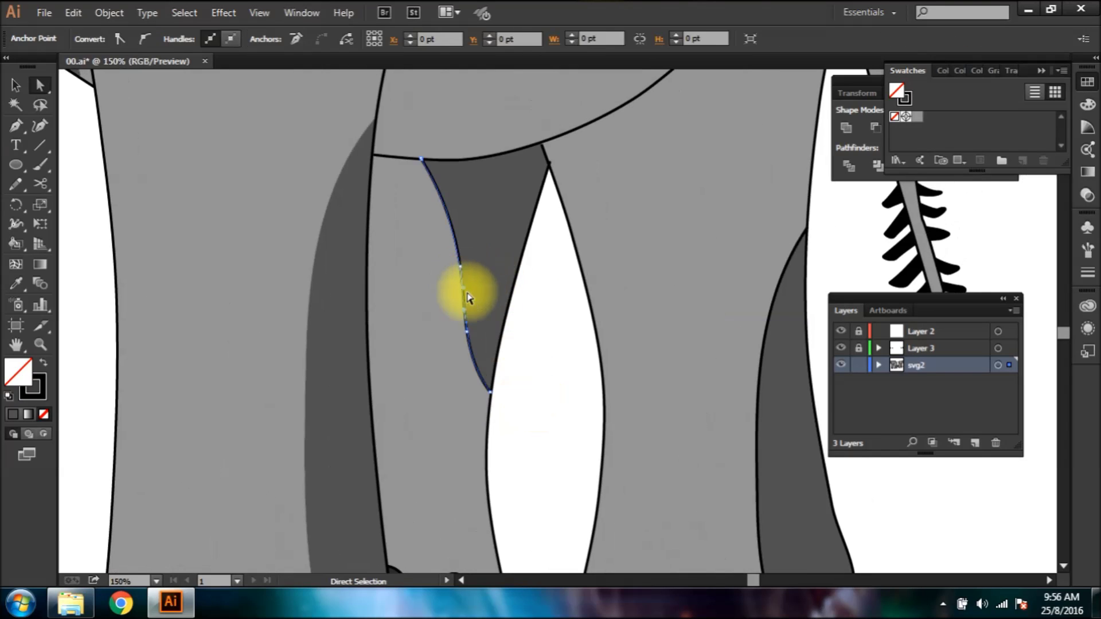
pyautogui.press('Delete')
pyautogui.click(756, 441)
pyautogui.press('Delete')
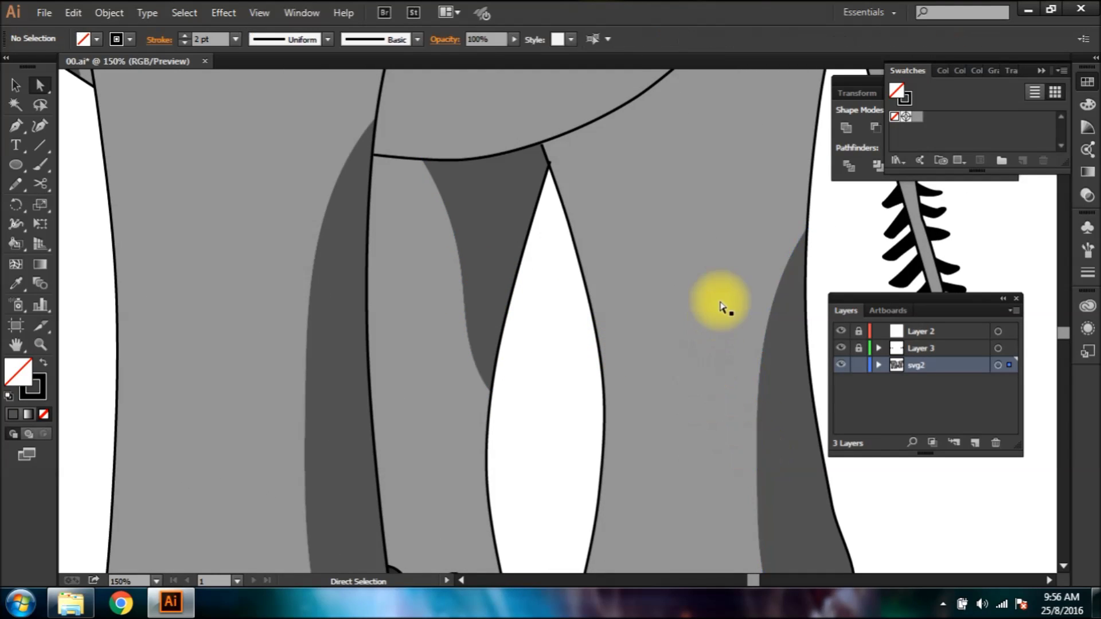
pyautogui.moveTo(718, 300); pyautogui.dragTo(567, 426)
pyautogui.click(637, 309)
pyautogui.press('Delete')
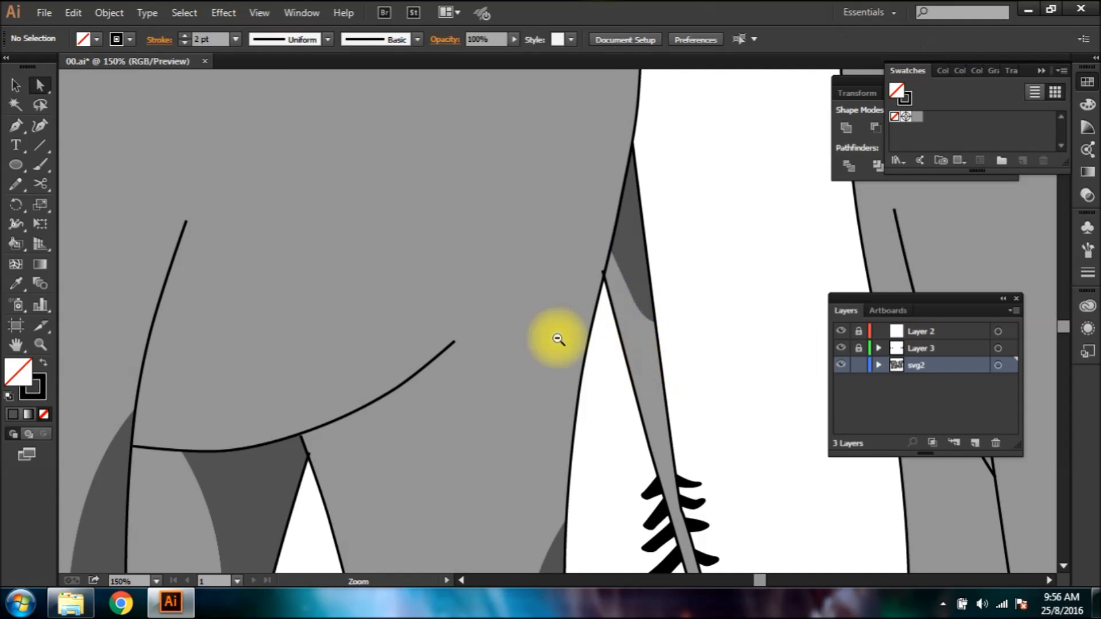
pyautogui.keyDown('ctrl'); pyautogui.keyDown('alt'); pyautogui.click(560, 342); pyautogui.keyUp('alt'); pyautogui.keyUp('ctrl')
pyautogui.moveTo(511, 103); pyautogui.dragTo(555, 548)
pyautogui.keyDown('ctrl'); pyautogui.keyDown('alt'); pyautogui.click(476, 438); pyautogui.keyUp('alt'); pyautogui.keyUp('ctrl')
pyautogui.moveTo(477, 438); pyautogui.dragTo(530, 381)
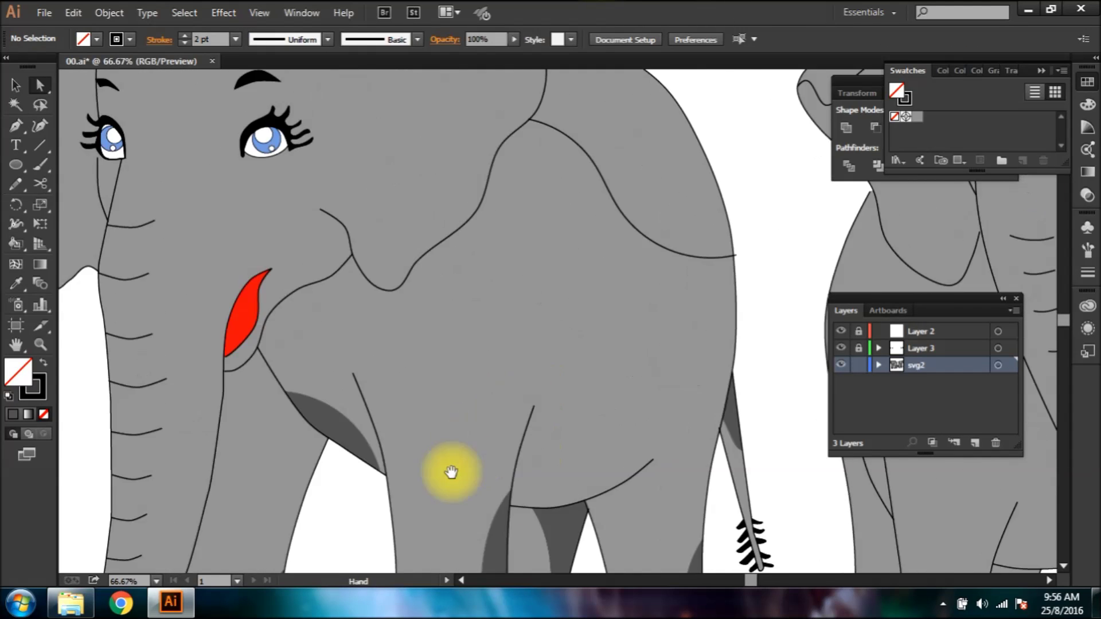
pyautogui.moveTo(449, 473); pyautogui.dragTo(450, 290)
pyautogui.moveTo(442, 432); pyautogui.dragTo(397, 442)
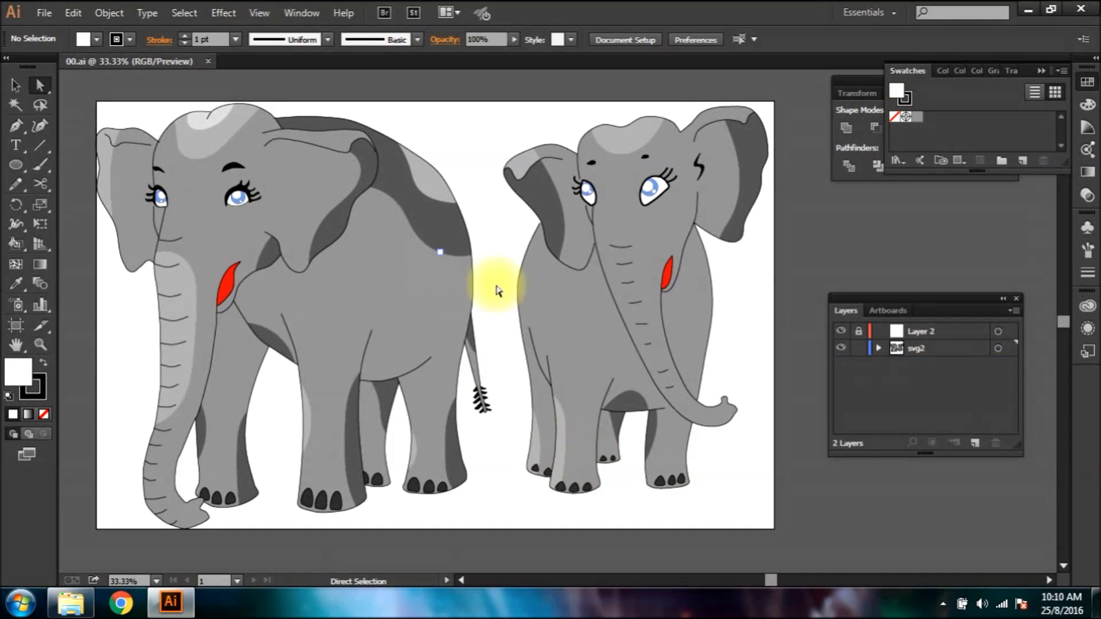
# Apply a Gaussian Blur effect to the dark shading on the left elephant's back, adjusting the radius with the preview on.
pyautogui.keyDown('ctrl'); pyautogui.click(517, 251); pyautogui.keyUp('ctrl')
pyautogui.moveTo(522, 250); pyautogui.dragTo(647, 233)
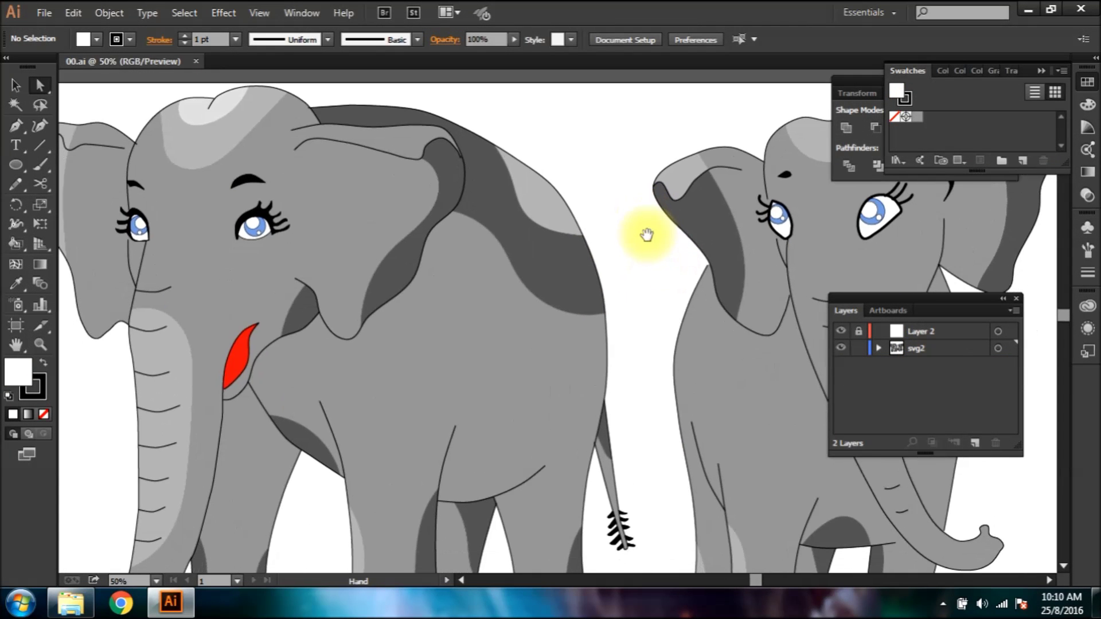
pyautogui.click(561, 303)
pyautogui.click(224, 13)
pyautogui.moveTo(303, 281)
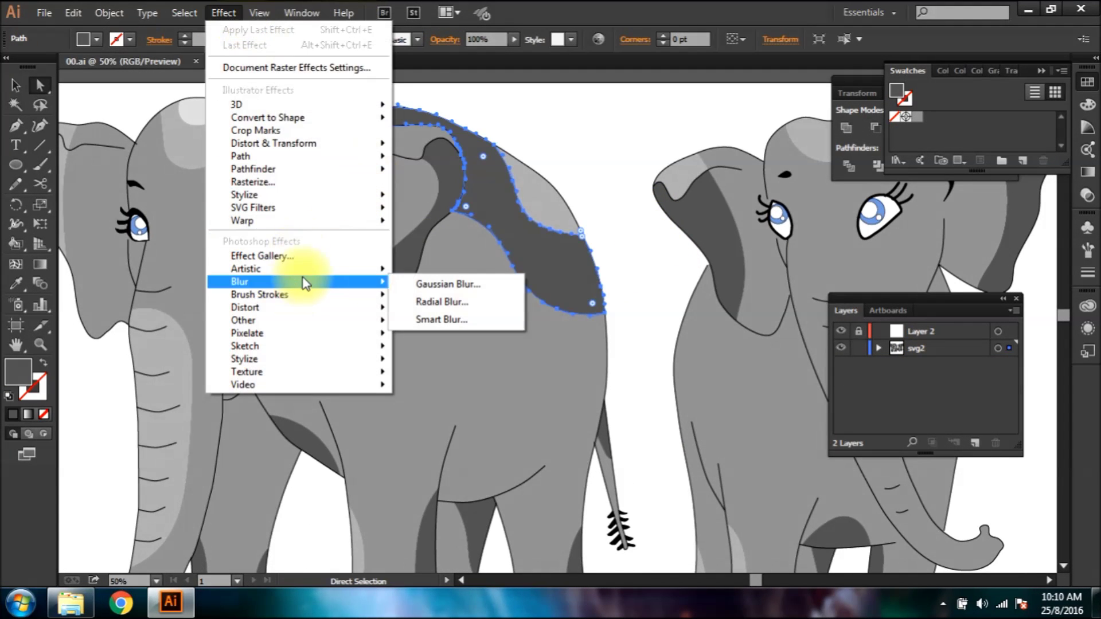
pyautogui.click(462, 286)
pyautogui.click(716, 308)
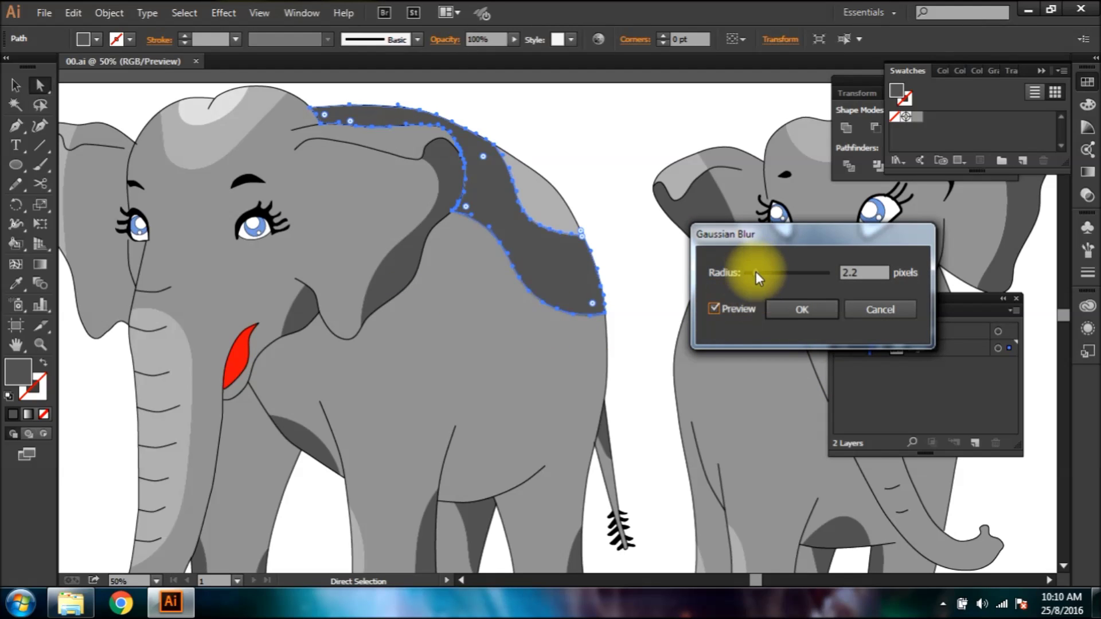
pyautogui.moveTo(764, 276); pyautogui.dragTo(770, 276)
pyautogui.press('Return')
pyautogui.click(634, 344)
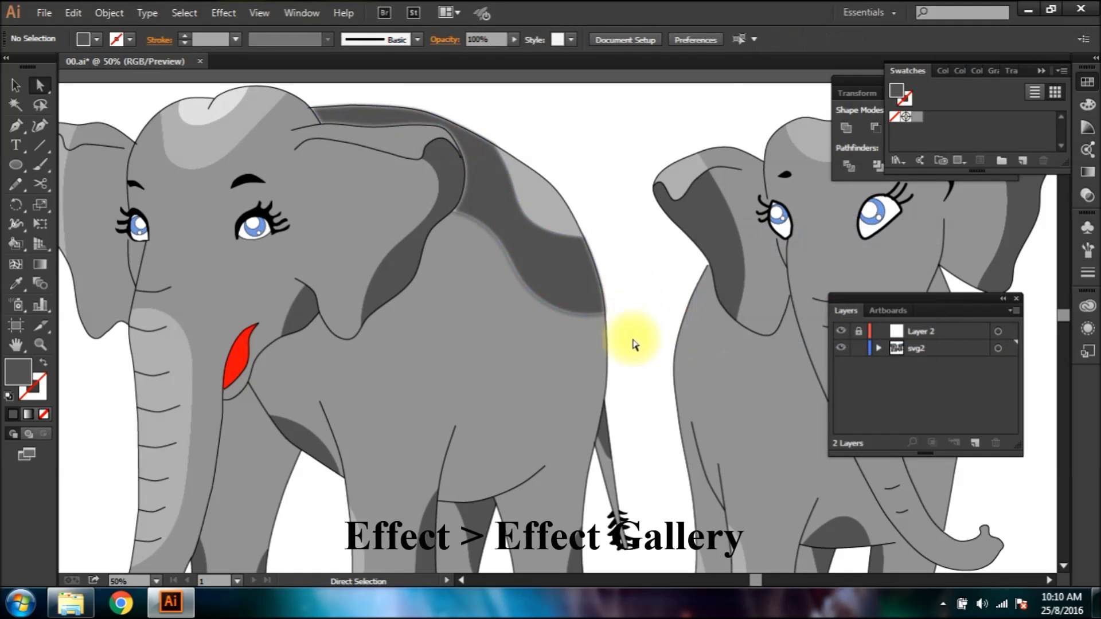
# Apply the Rough Pastels effect from the Effect Gallery to all the artwork, with stroke detail 1, Canvas texture and 200% scaling.
pyautogui.hotkey('ctrl', 'a')
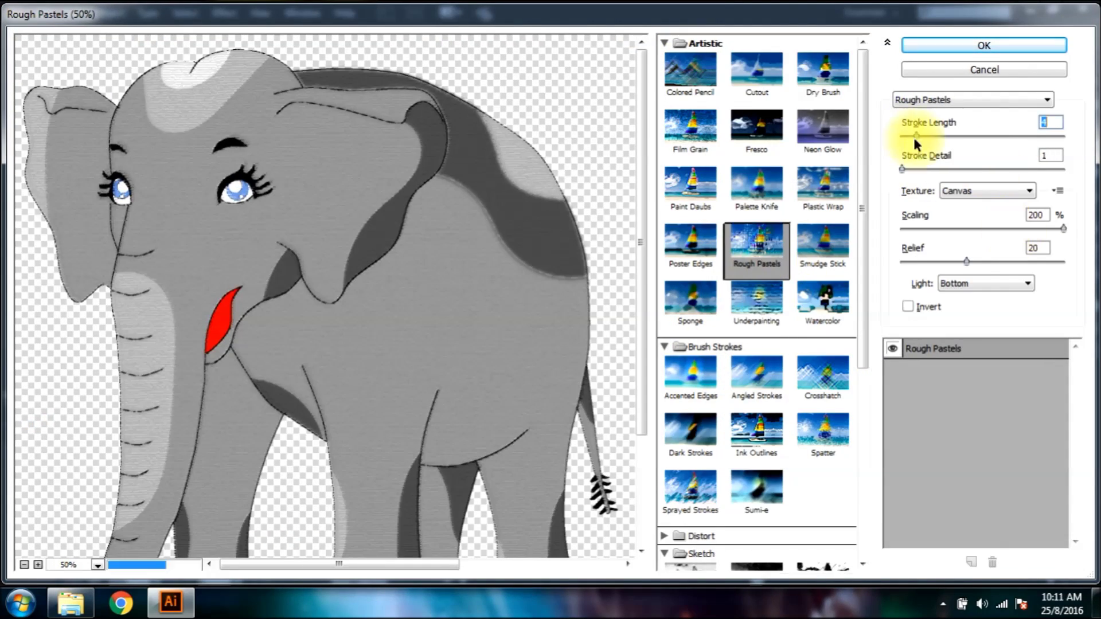
pyautogui.moveTo(917, 263); pyautogui.dragTo(915, 263)
pyautogui.click(982, 169)
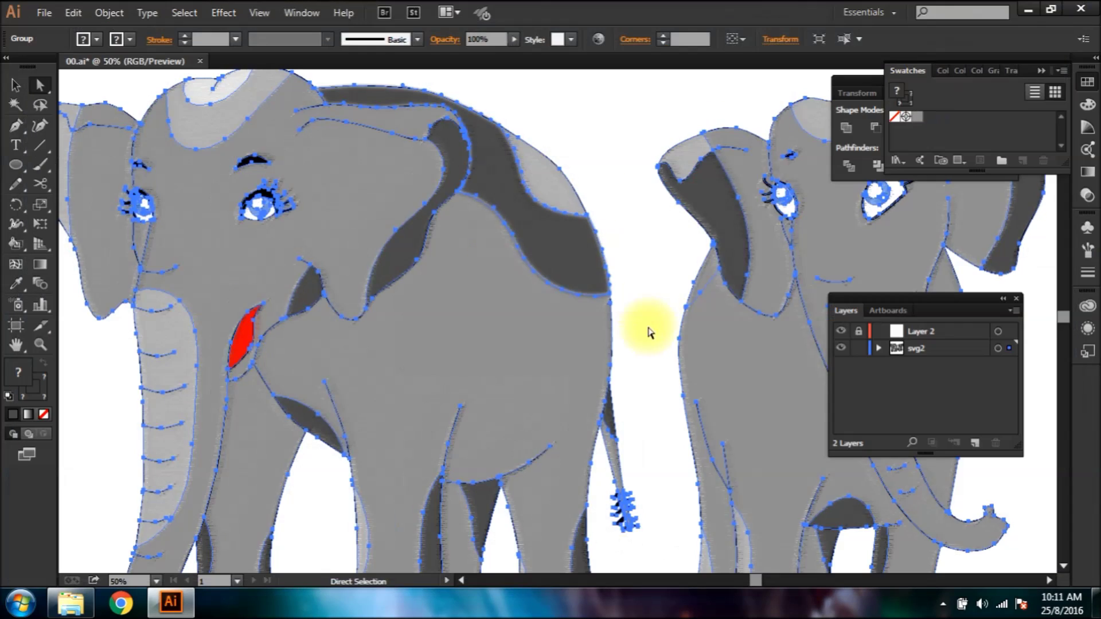
pyautogui.keyDown('ctrl'); pyautogui.click(631, 286); pyautogui.keyUp('ctrl')
pyautogui.moveTo(614, 245); pyautogui.dragTo(627, 307)
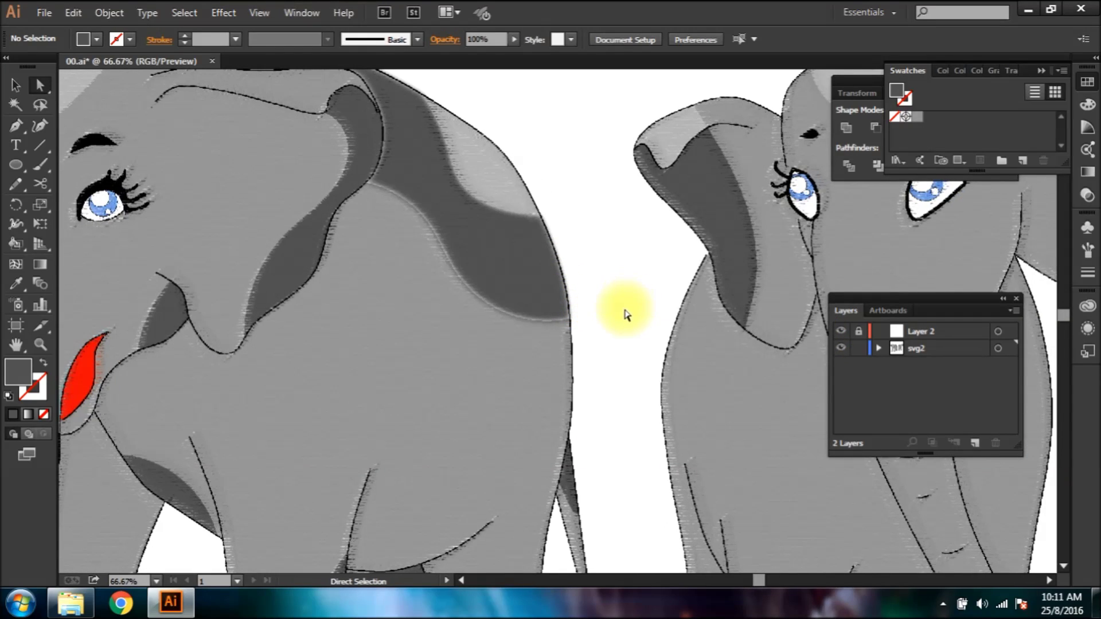